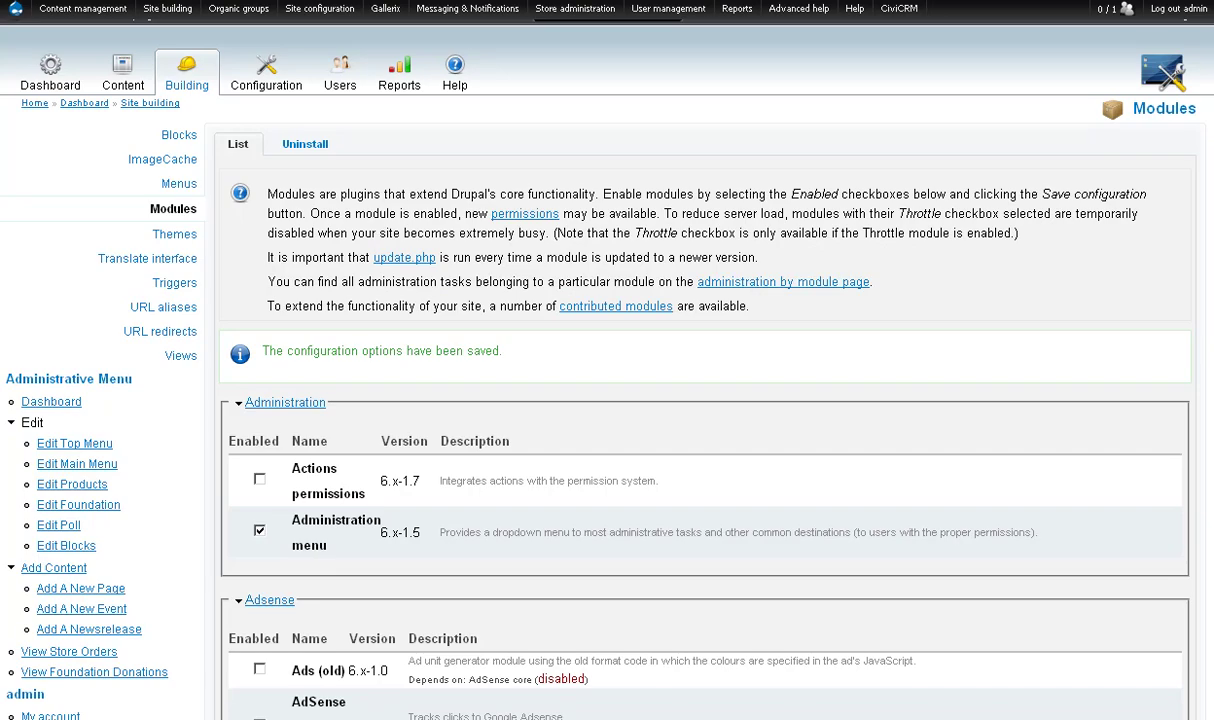
{"action": "scroll", "coordinate": [577, 303], "scroll_direction": "down", "scroll_amount": 1}
{"action": "scroll", "coordinate": [577, 303], "scroll_direction": "down", "scroll_amount": 4}
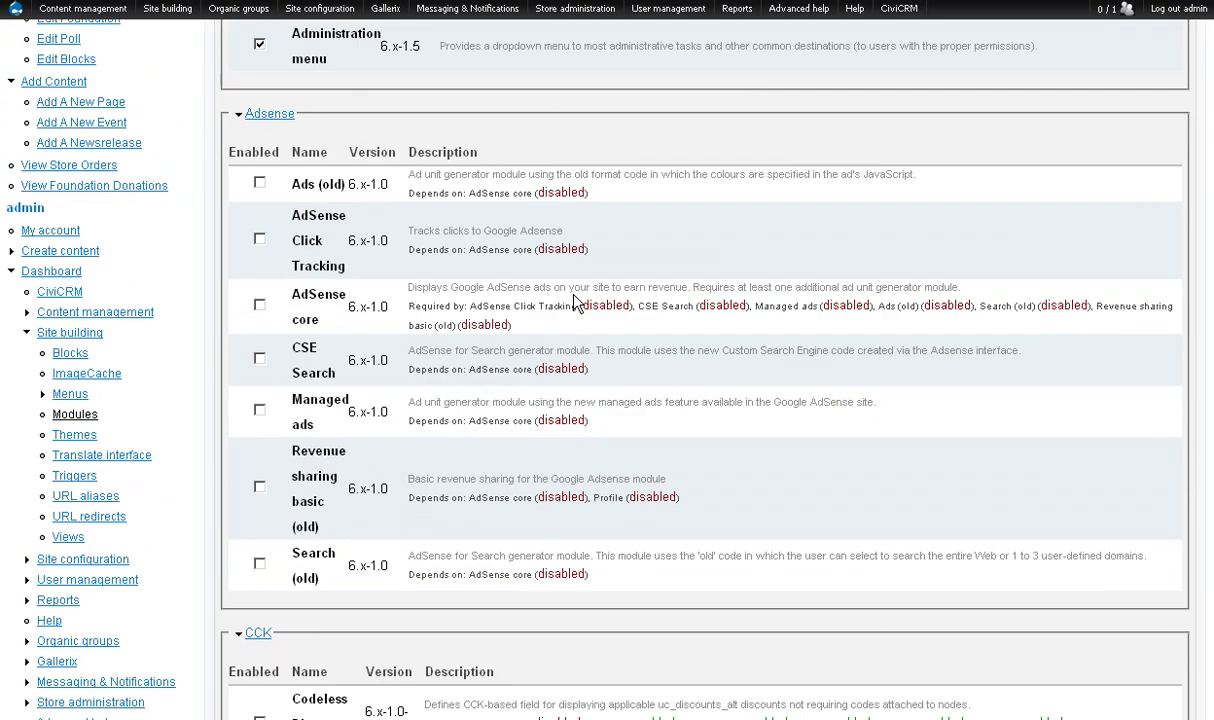
{"action": "scroll", "coordinate": [577, 303], "scroll_direction": "down", "scroll_amount": 3}
{"action": "scroll", "coordinate": [577, 303], "scroll_direction": "down", "scroll_amount": 3}
{"action": "scroll", "coordinate": [577, 303], "scroll_direction": "down", "scroll_amount": 3}
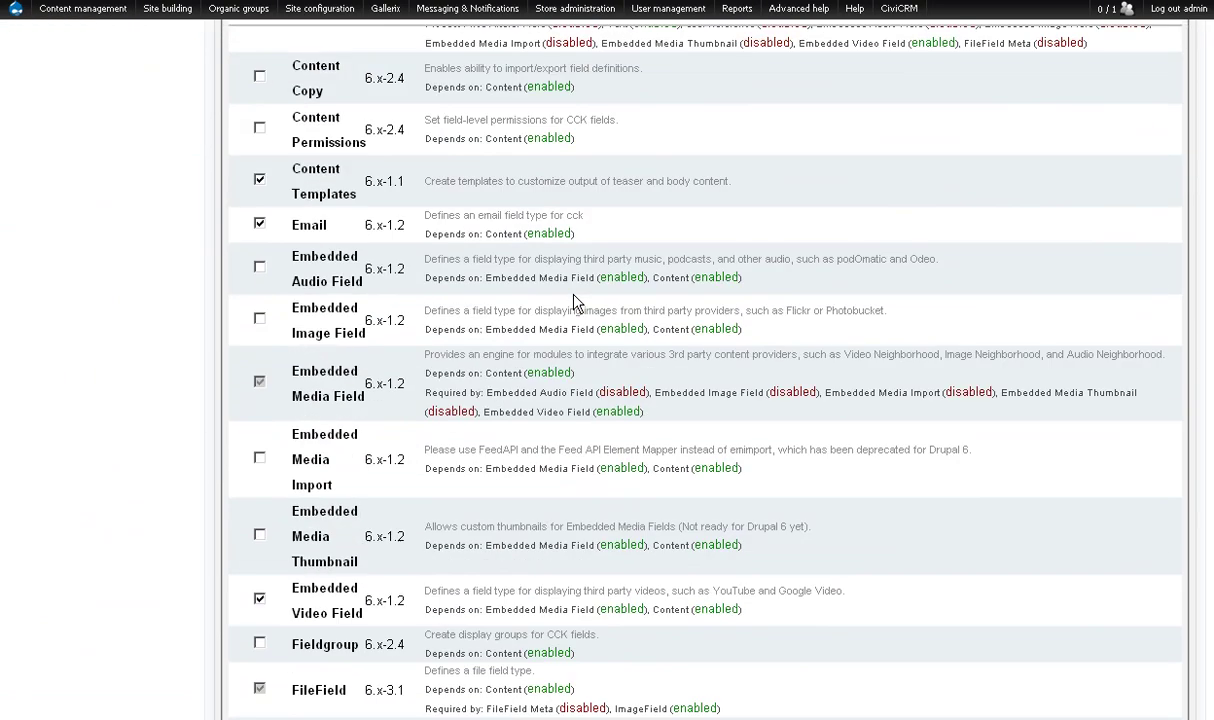
{"action": "scroll", "coordinate": [577, 303], "scroll_direction": "down", "scroll_amount": 2}
{"action": "scroll", "coordinate": [577, 303], "scroll_direction": "up", "scroll_amount": 3}
{"action": "scroll", "coordinate": [577, 303], "scroll_direction": "up", "scroll_amount": 4}
{"action": "scroll", "coordinate": [577, 303], "scroll_direction": "up", "scroll_amount": 5}
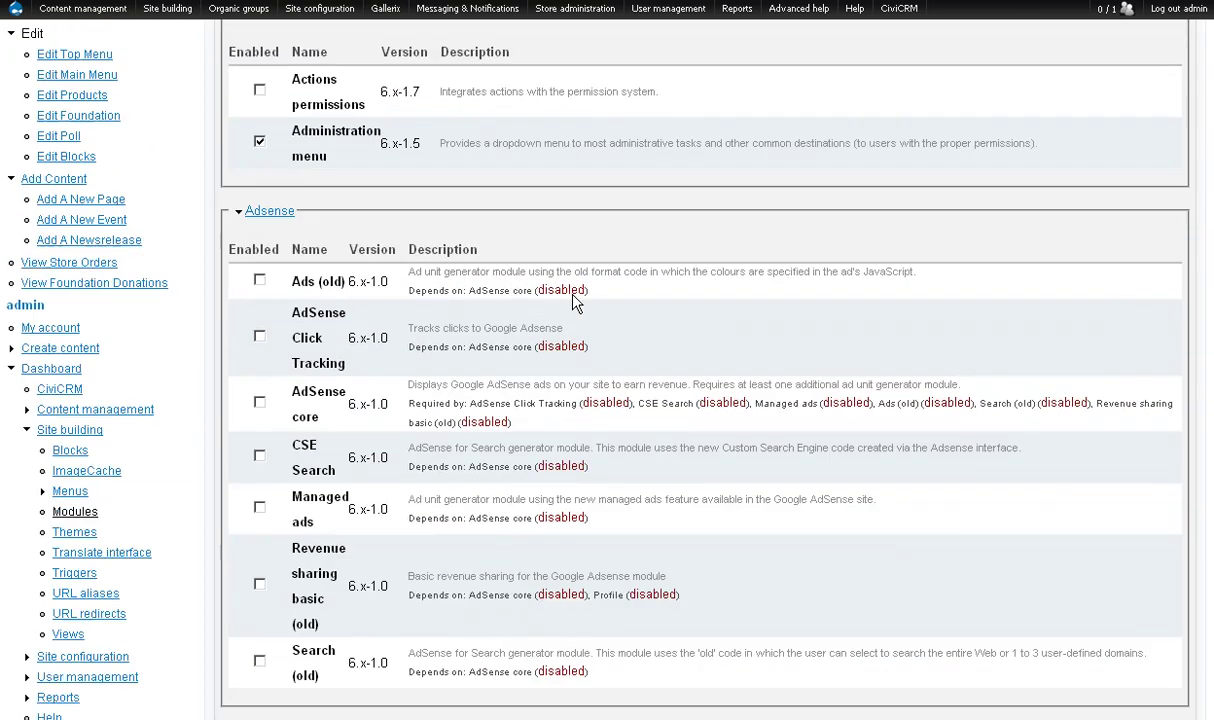
{"action": "scroll", "coordinate": [577, 303], "scroll_direction": "up", "scroll_amount": 1}
{"action": "scroll", "coordinate": [577, 303], "scroll_direction": "up", "scroll_amount": 3}
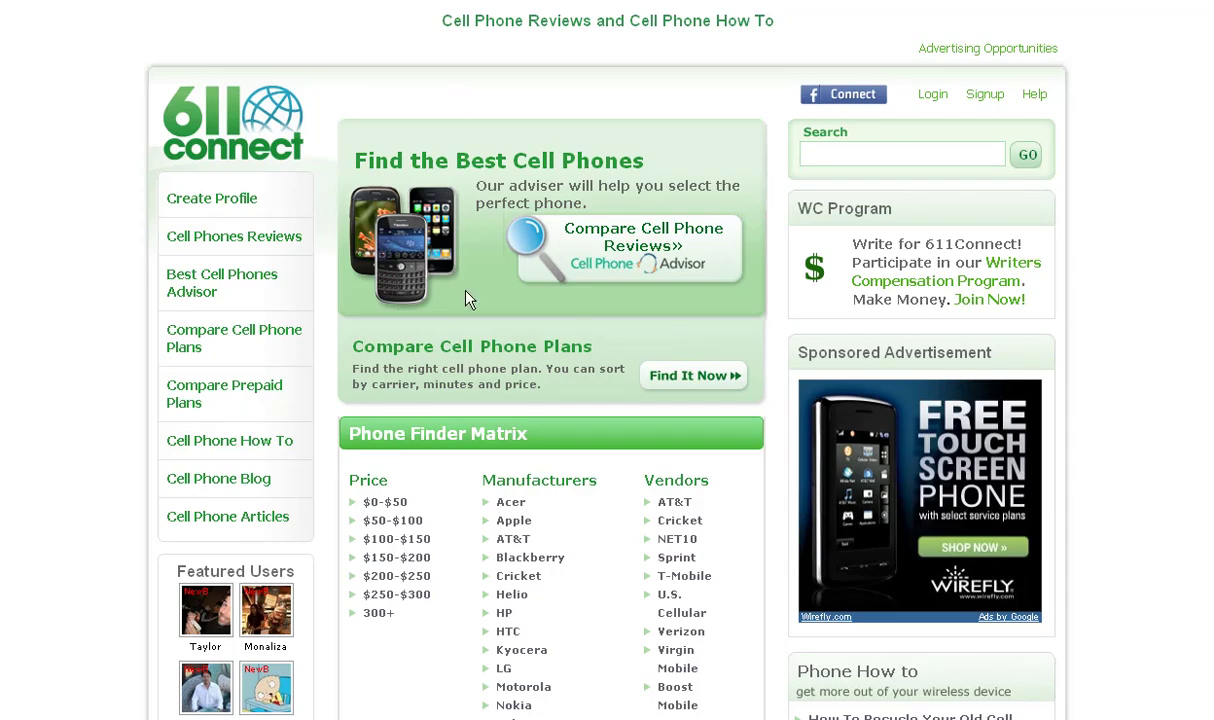
{"action": "scroll", "coordinate": [467, 305], "scroll_direction": "down", "scroll_amount": 5}
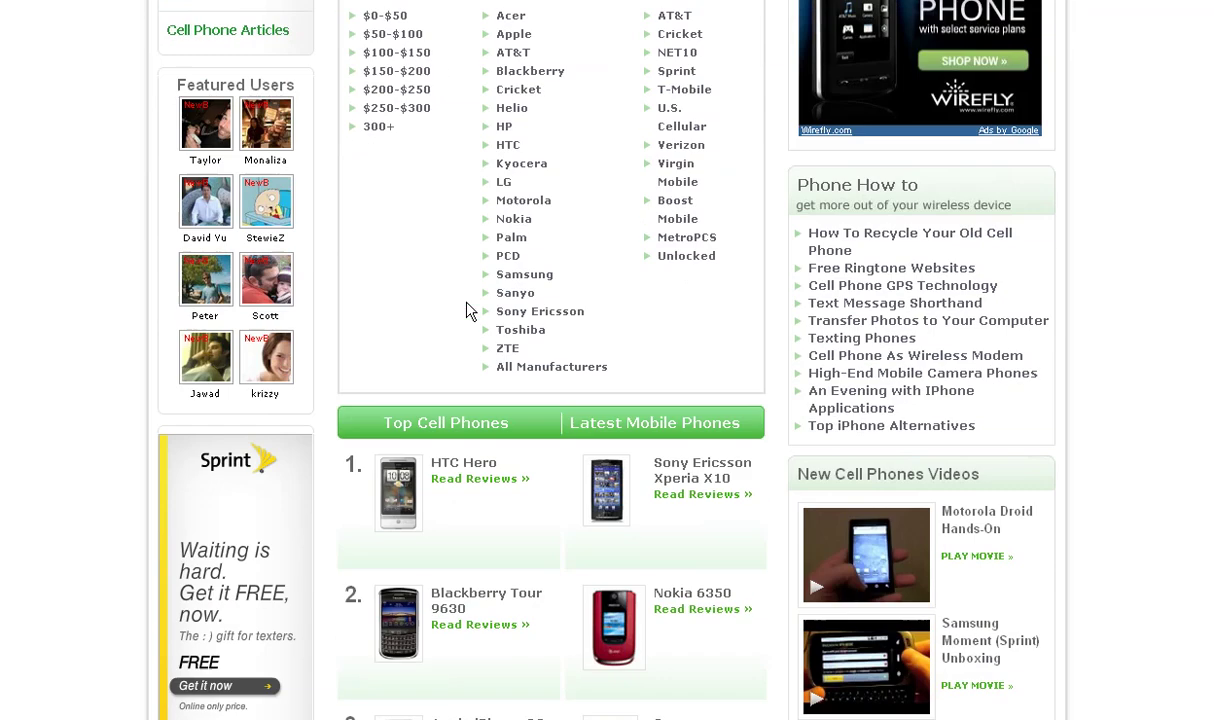
{"action": "scroll", "coordinate": [467, 312], "scroll_direction": "down", "scroll_amount": 1}
{"action": "scroll", "coordinate": [467, 313], "scroll_direction": "down", "scroll_amount": 4}
{"action": "scroll", "coordinate": [467, 312], "scroll_direction": "down", "scroll_amount": 1}
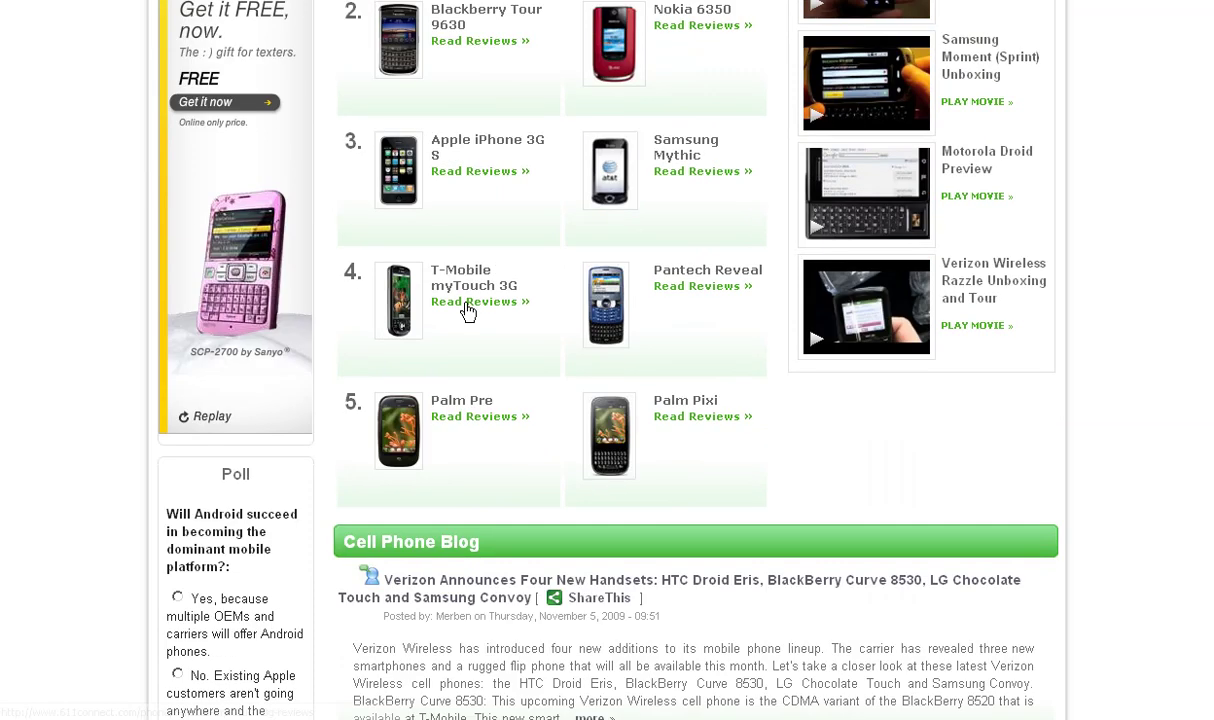
{"action": "scroll", "coordinate": [467, 312], "scroll_direction": "down", "scroll_amount": 3}
{"action": "scroll", "coordinate": [467, 312], "scroll_direction": "down", "scroll_amount": 1}
{"action": "scroll", "coordinate": [465, 303], "scroll_direction": "down", "scroll_amount": 2}
{"action": "scroll", "coordinate": [465, 303], "scroll_direction": "down", "scroll_amount": 2}
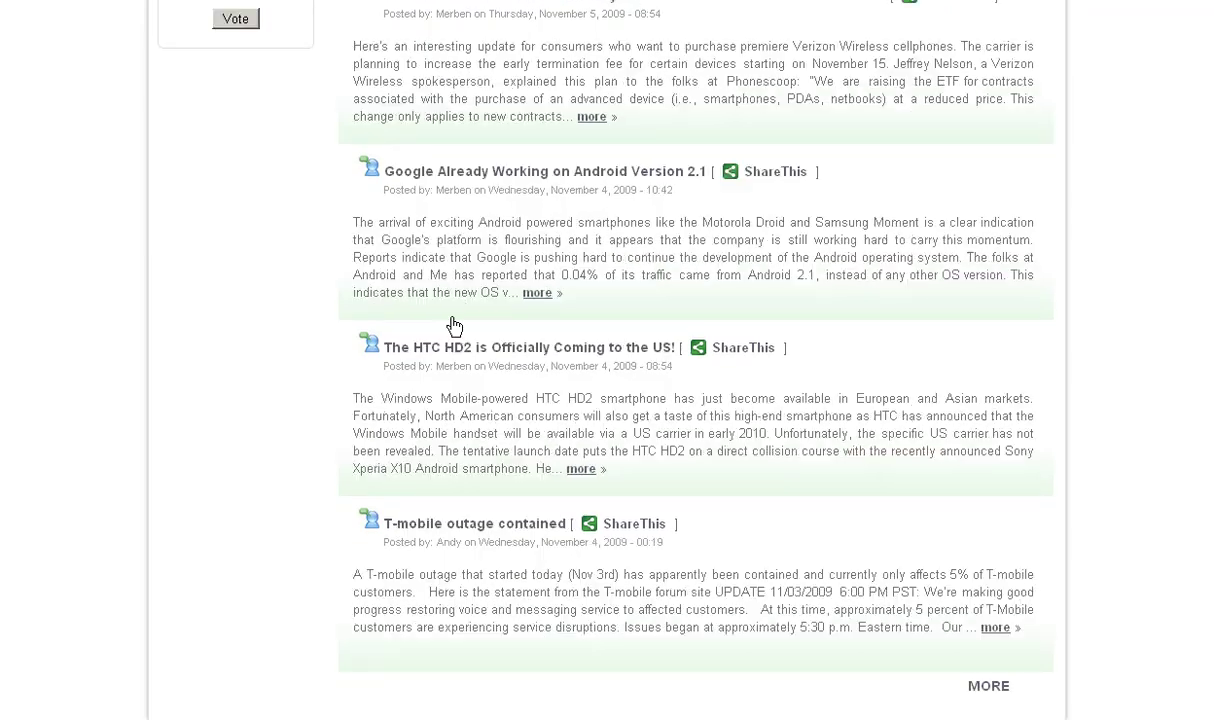
{"action": "scroll", "coordinate": [455, 328], "scroll_direction": "up", "scroll_amount": 3}
{"action": "scroll", "coordinate": [455, 328], "scroll_direction": "up", "scroll_amount": 3}
{"action": "scroll", "coordinate": [627, 265], "scroll_direction": "up", "scroll_amount": 1}
{"action": "scroll", "coordinate": [591, 306], "scroll_direction": "up", "scroll_amount": 3}
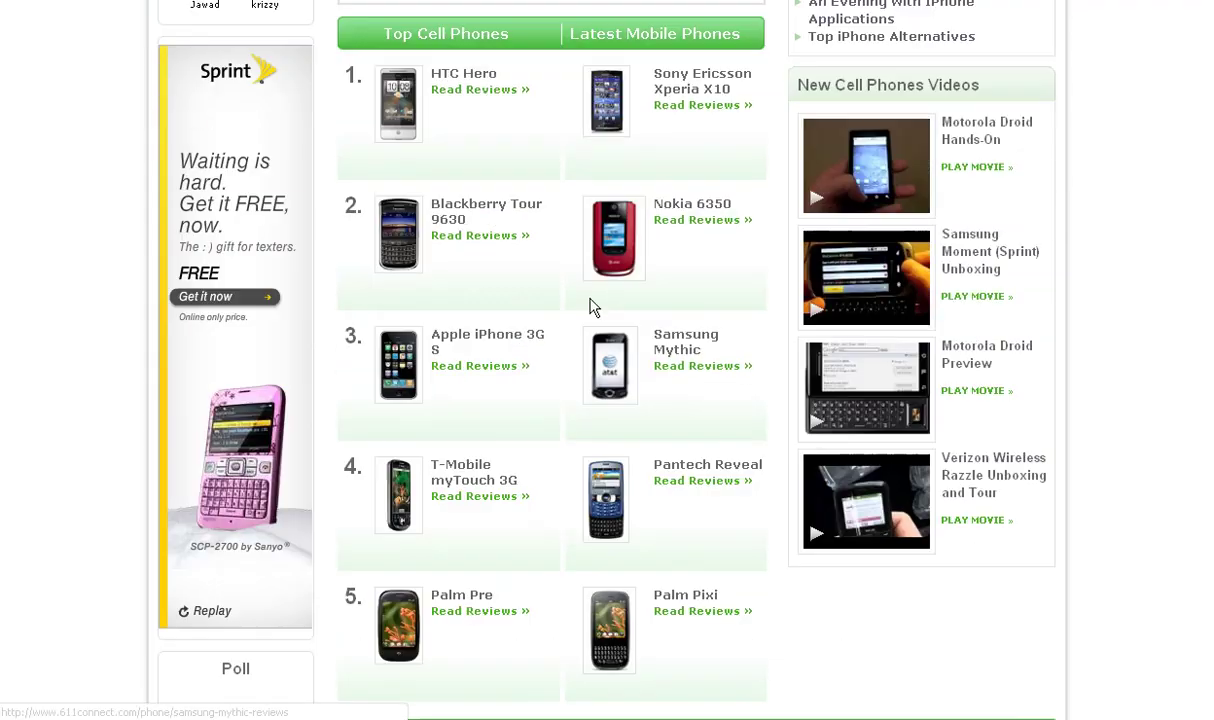
{"action": "scroll", "coordinate": [773, 290], "scroll_direction": "up", "scroll_amount": 2}
{"action": "scroll", "coordinate": [773, 427], "scroll_direction": "up", "scroll_amount": 2}
{"action": "scroll", "coordinate": [773, 427], "scroll_direction": "up", "scroll_amount": 3}
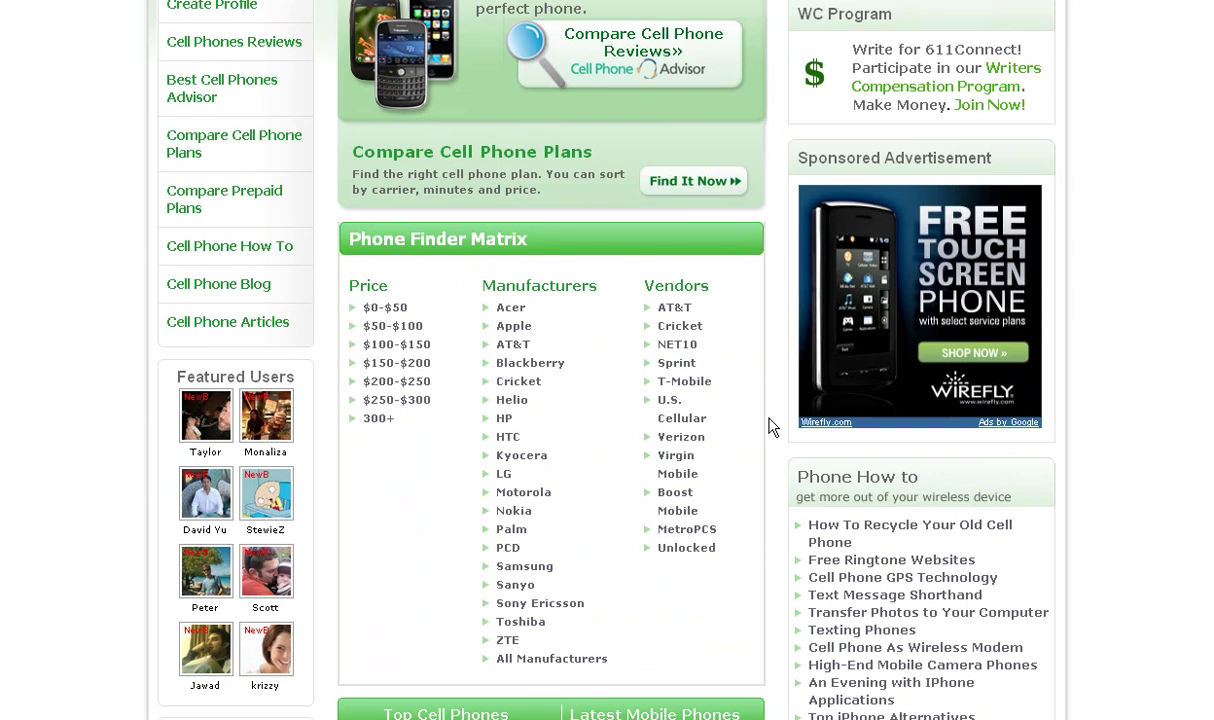
{"action": "scroll", "coordinate": [384, 361], "scroll_direction": "up", "scroll_amount": 2}
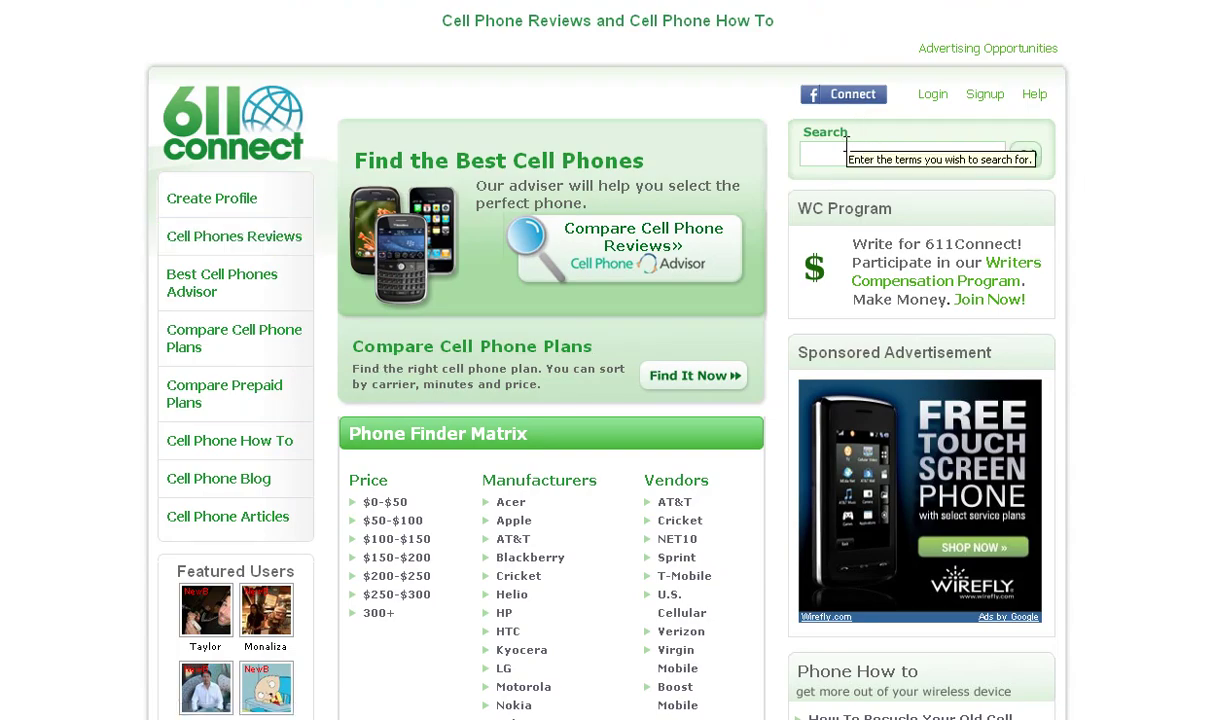
{"action": "scroll", "coordinate": [108, 339], "scroll_direction": "down", "scroll_amount": 3}
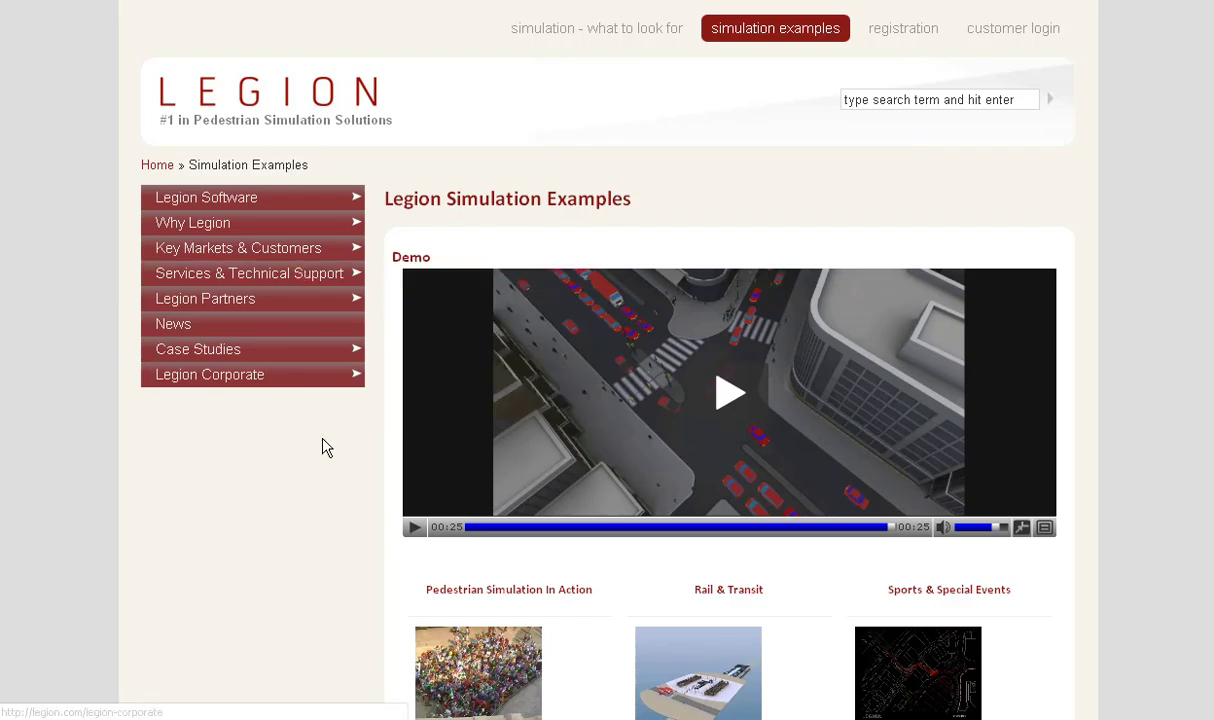
{"action": "scroll", "coordinate": [325, 447], "scroll_direction": "down", "scroll_amount": 2}
Step: Play the Legion pedestrian simulation demo video
{"action": "left_click", "coordinate": [414, 332]}
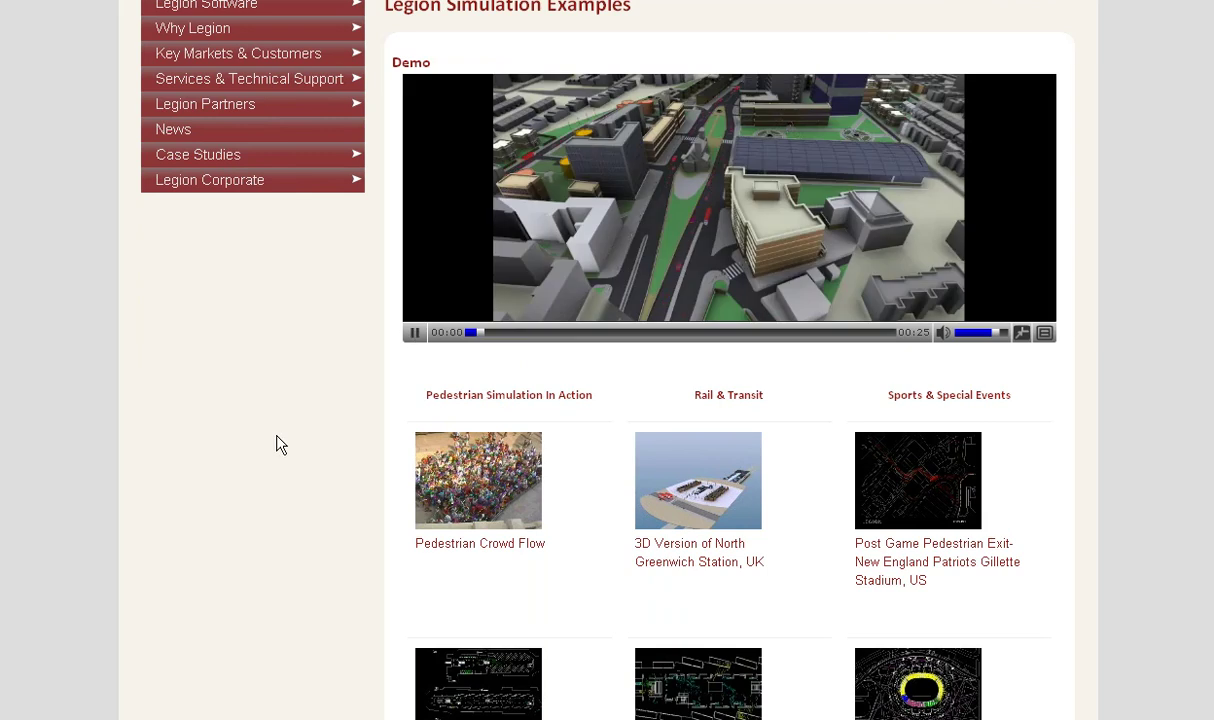
{"action": "scroll", "coordinate": [281, 445], "scroll_direction": "down", "scroll_amount": 1}
{"action": "scroll", "coordinate": [278, 448], "scroll_direction": "down", "scroll_amount": 2}
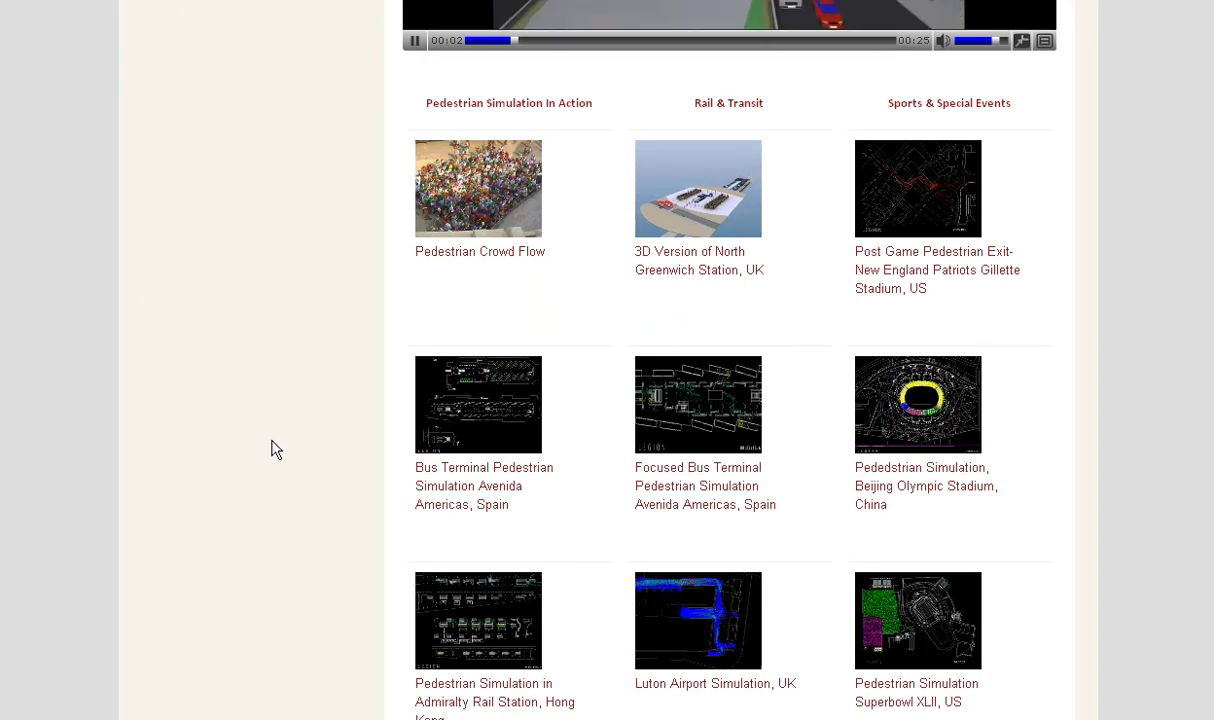
{"action": "scroll", "coordinate": [276, 450], "scroll_direction": "down", "scroll_amount": 2}
{"action": "scroll", "coordinate": [276, 450], "scroll_direction": "down", "scroll_amount": 1}
{"action": "scroll", "coordinate": [276, 450], "scroll_direction": "down", "scroll_amount": 1}
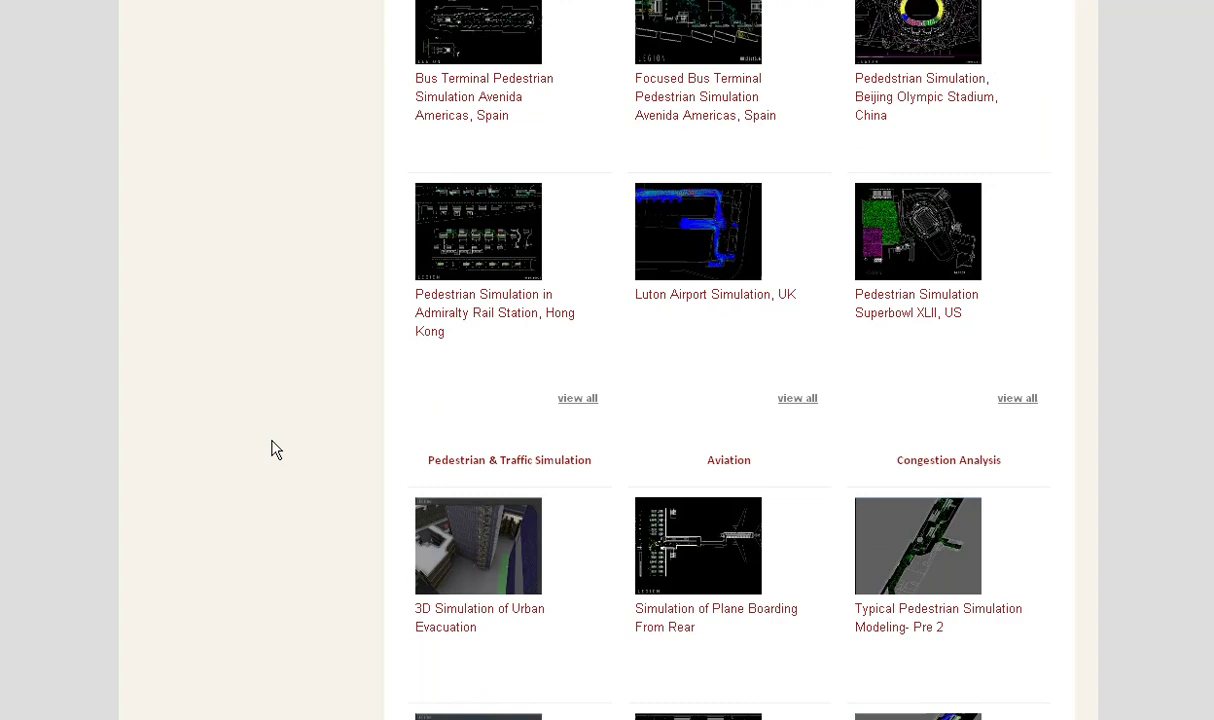
{"action": "scroll", "coordinate": [276, 450], "scroll_direction": "down", "scroll_amount": 1}
{"action": "scroll", "coordinate": [276, 450], "scroll_direction": "down", "scroll_amount": 1}
{"action": "scroll", "coordinate": [276, 450], "scroll_direction": "down", "scroll_amount": 1}
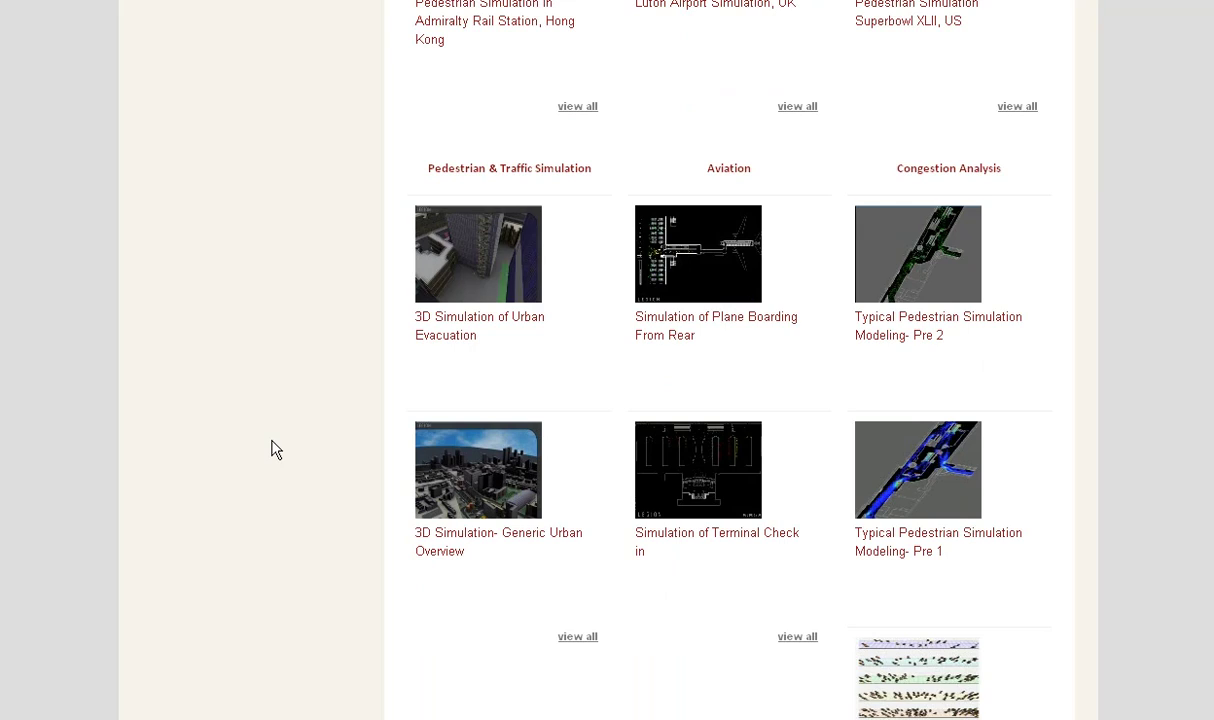
{"action": "scroll", "coordinate": [276, 450], "scroll_direction": "up", "scroll_amount": 2}
{"action": "scroll", "coordinate": [272, 450], "scroll_direction": "up", "scroll_amount": 4}
{"action": "scroll", "coordinate": [270, 446], "scroll_direction": "up", "scroll_amount": 1}
{"action": "scroll", "coordinate": [270, 444], "scroll_direction": "up", "scroll_amount": 4}
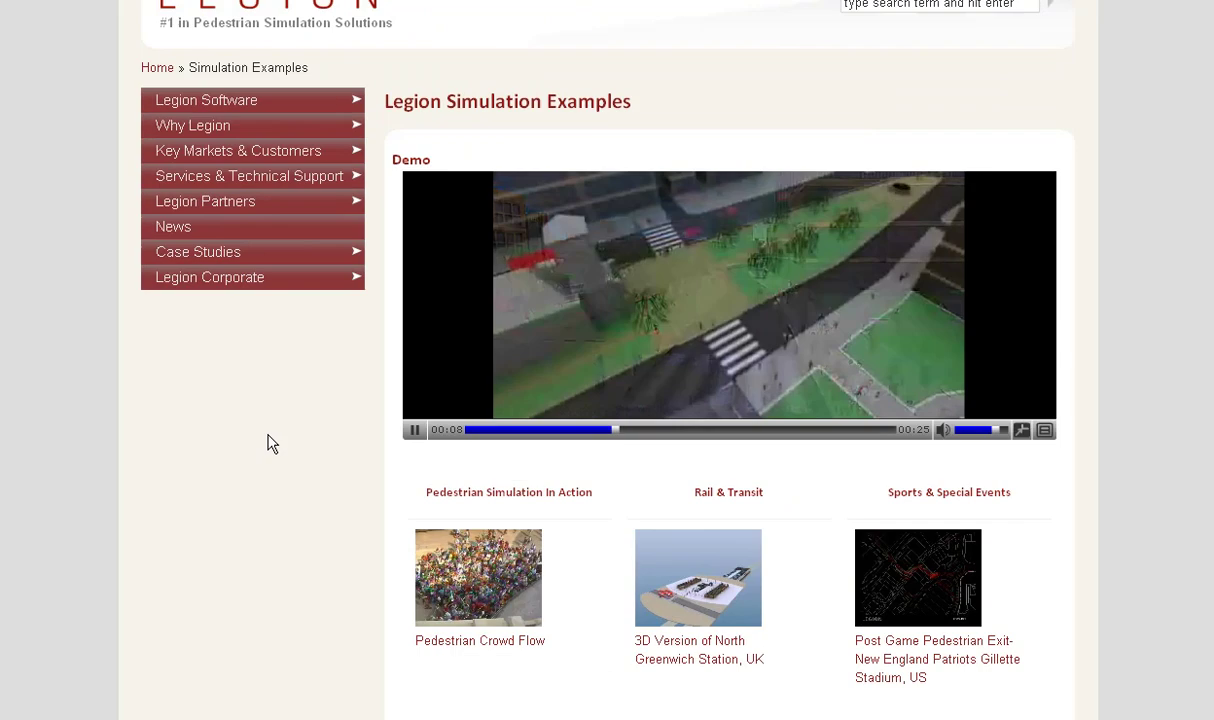
{"action": "scroll", "coordinate": [270, 444], "scroll_direction": "up", "scroll_amount": 1}
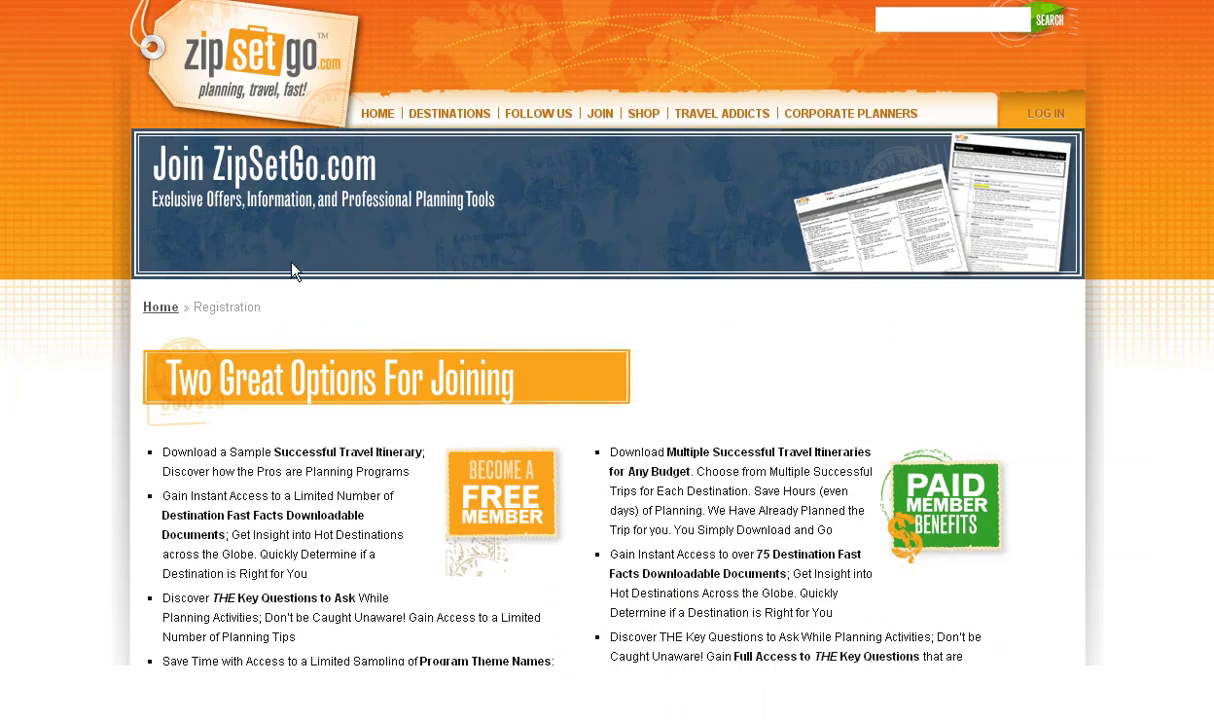
{"action": "scroll", "coordinate": [250, 326], "scroll_direction": "down", "scroll_amount": 2}
{"action": "scroll", "coordinate": [250, 326], "scroll_direction": "down", "scroll_amount": 2}
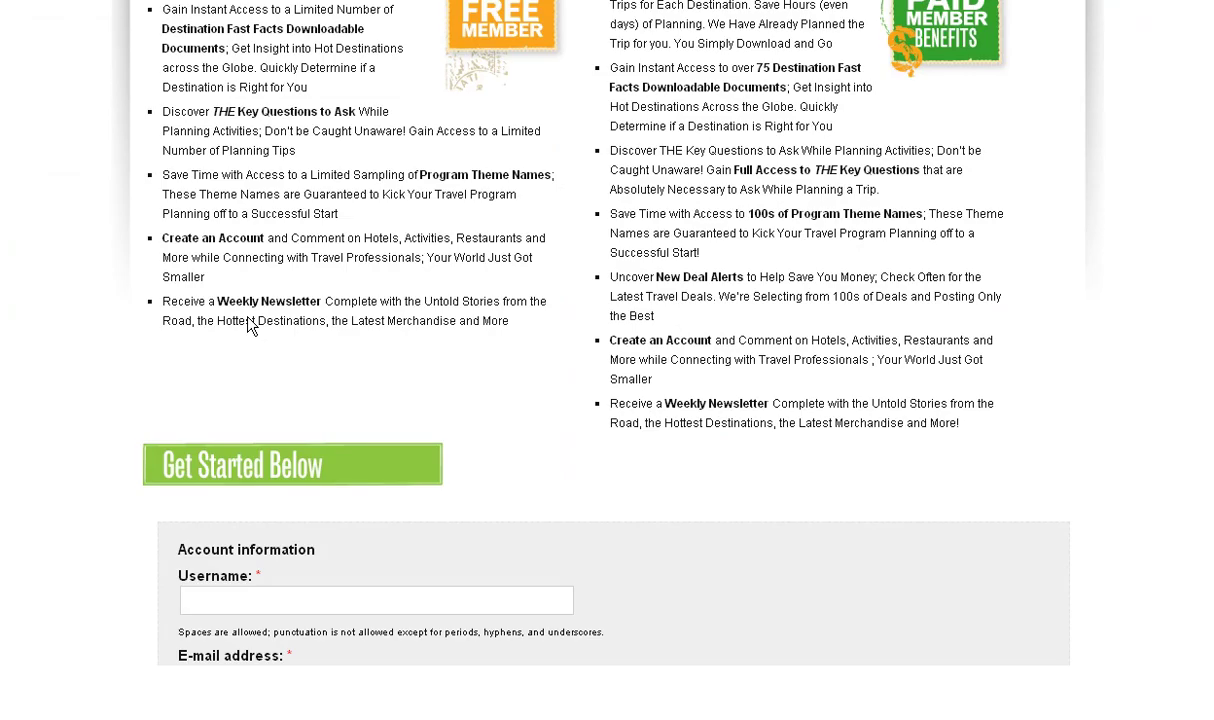
{"action": "scroll", "coordinate": [250, 326], "scroll_direction": "down", "scroll_amount": 1}
{"action": "scroll", "coordinate": [250, 326], "scroll_direction": "down", "scroll_amount": 3}
{"action": "scroll", "coordinate": [250, 326], "scroll_direction": "down", "scroll_amount": 2}
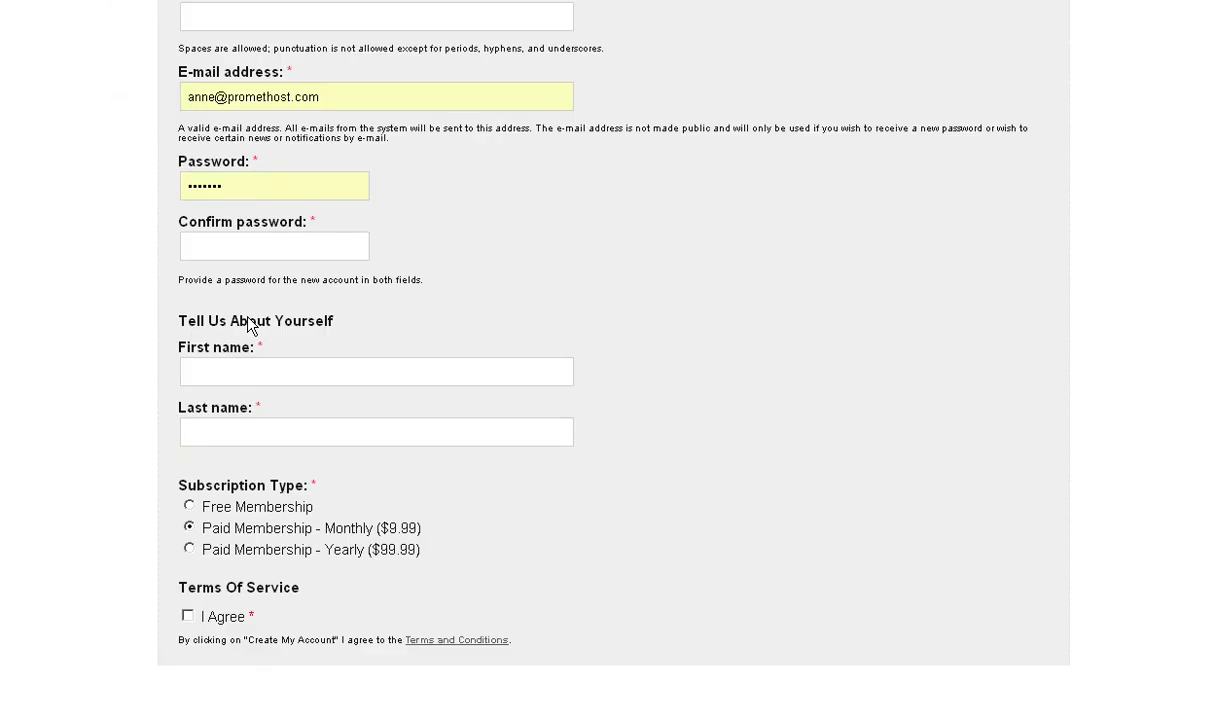
{"action": "scroll", "coordinate": [250, 326], "scroll_direction": "down", "scroll_amount": 3}
{"action": "scroll", "coordinate": [250, 326], "scroll_direction": "down", "scroll_amount": 2}
{"action": "scroll", "coordinate": [250, 326], "scroll_direction": "up", "scroll_amount": 3}
{"action": "scroll", "coordinate": [250, 326], "scroll_direction": "up", "scroll_amount": 5}
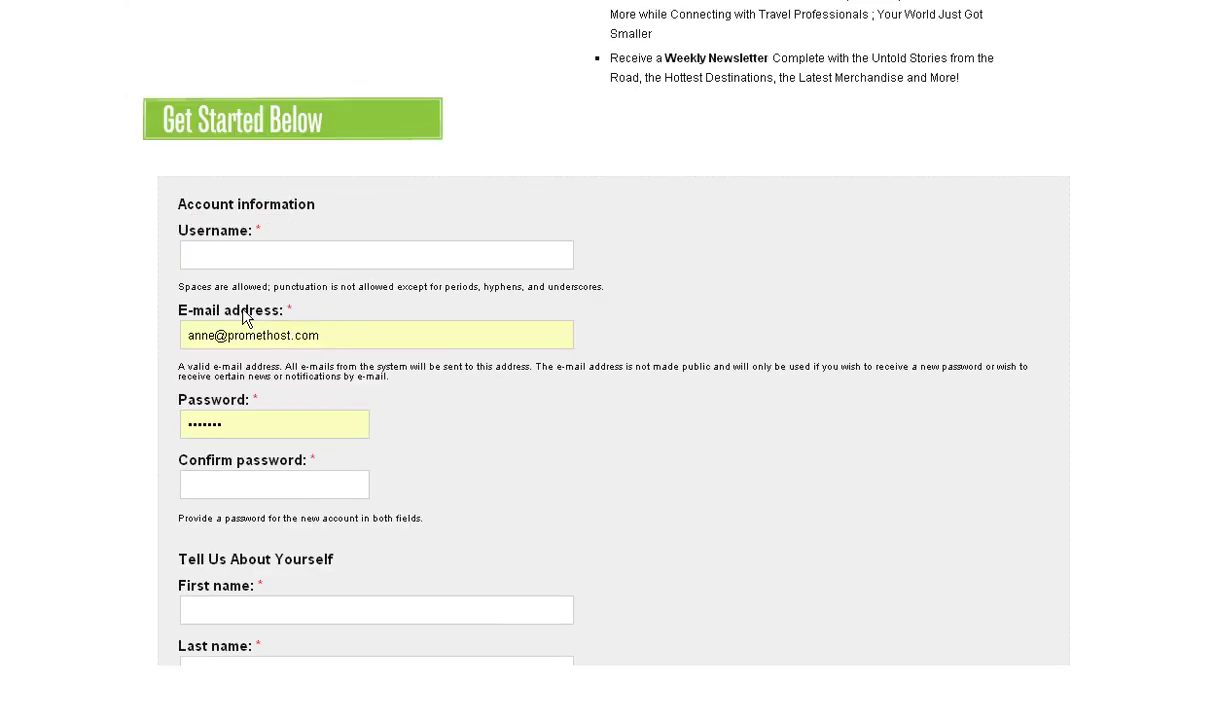
{"action": "scroll", "coordinate": [240, 312], "scroll_direction": "up", "scroll_amount": 1}
{"action": "scroll", "coordinate": [238, 306], "scroll_direction": "up", "scroll_amount": 5}
{"action": "scroll", "coordinate": [237, 300], "scroll_direction": "up", "scroll_amount": 2}
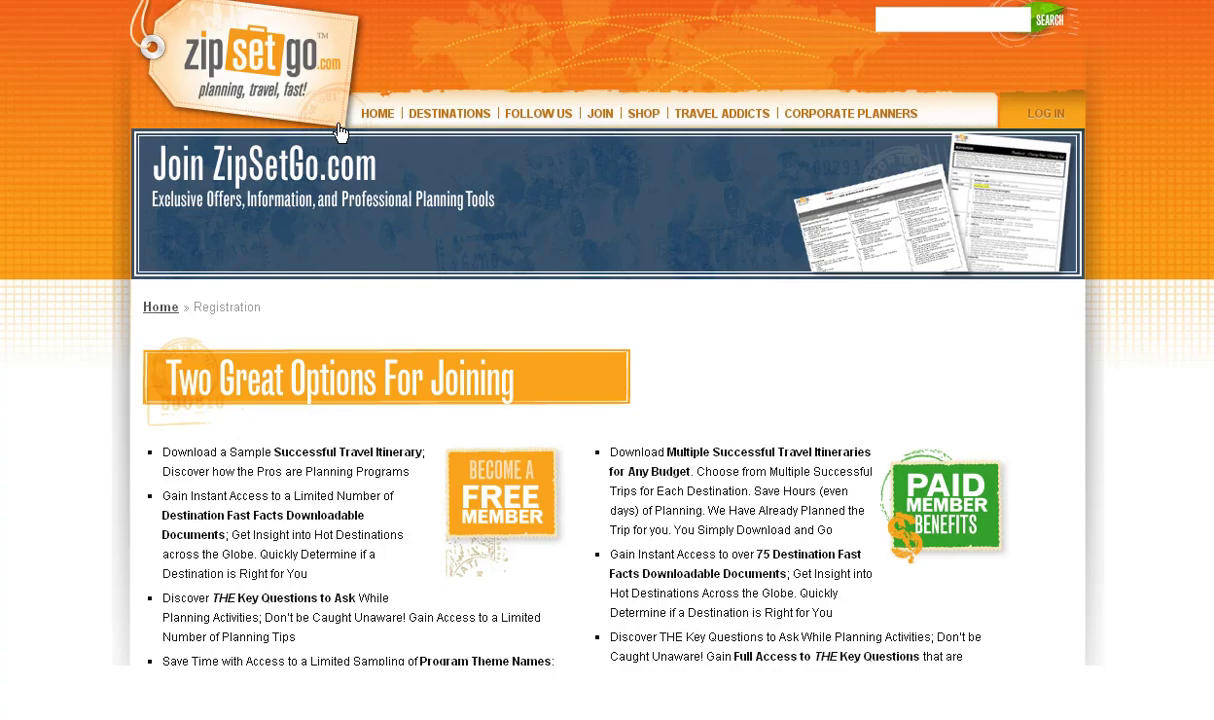
Step: Go to the ZipSetGo.com home page via the HOME navigation link
{"action": "left_click", "coordinate": [370, 116]}
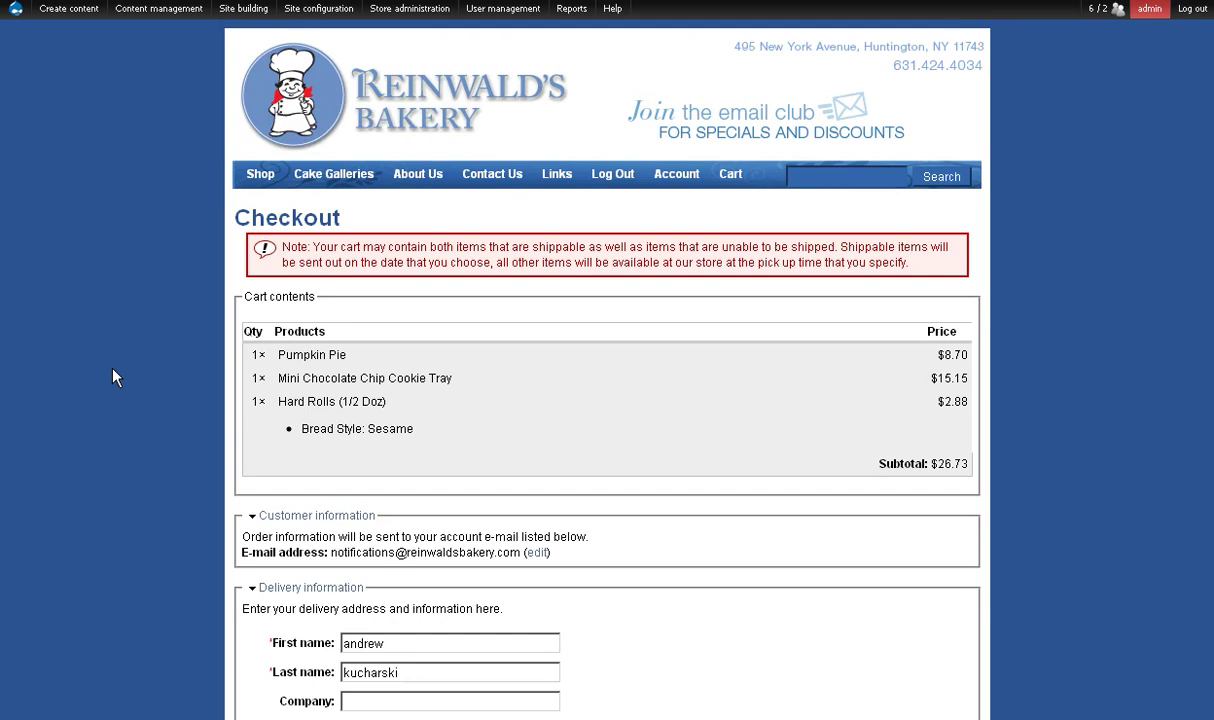
{"action": "scroll", "coordinate": [113, 377], "scroll_direction": "down", "scroll_amount": 2}
{"action": "scroll", "coordinate": [113, 377], "scroll_direction": "down", "scroll_amount": 2}
{"action": "scroll", "coordinate": [113, 372], "scroll_direction": "down", "scroll_amount": 3}
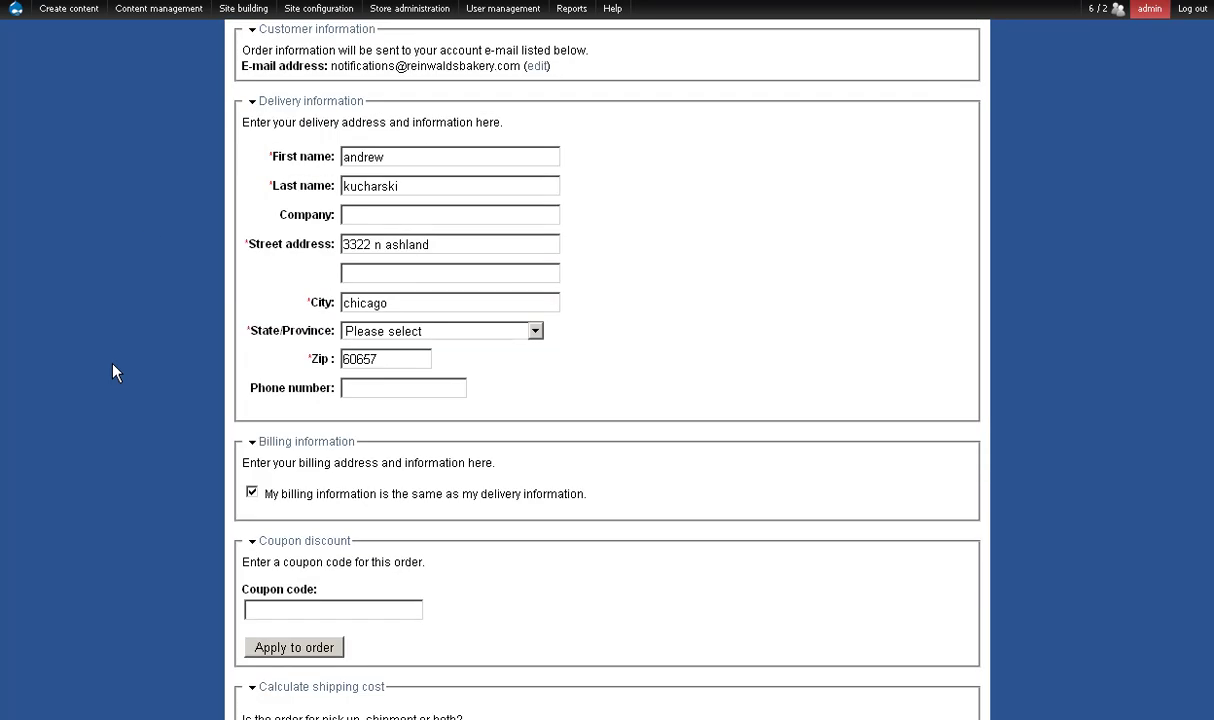
{"action": "scroll", "coordinate": [113, 372], "scroll_direction": "down", "scroll_amount": 3}
{"action": "scroll", "coordinate": [113, 372], "scroll_direction": "down", "scroll_amount": 1}
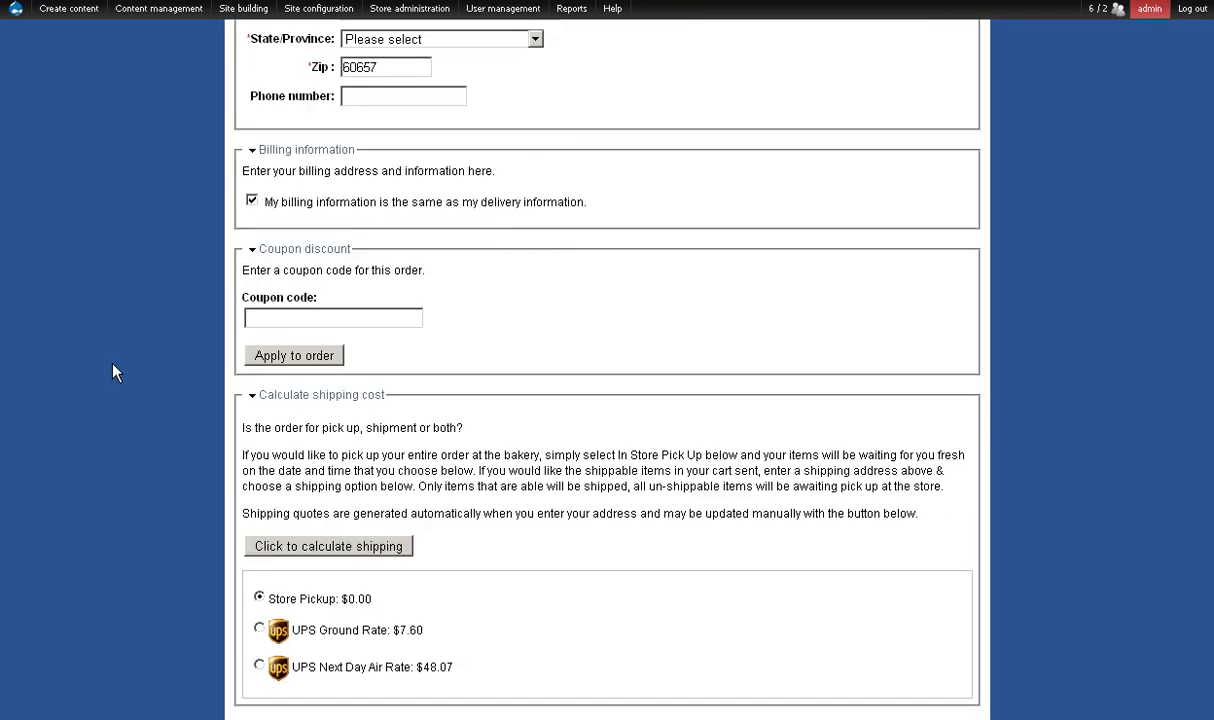
{"action": "scroll", "coordinate": [113, 372], "scroll_direction": "down", "scroll_amount": 1}
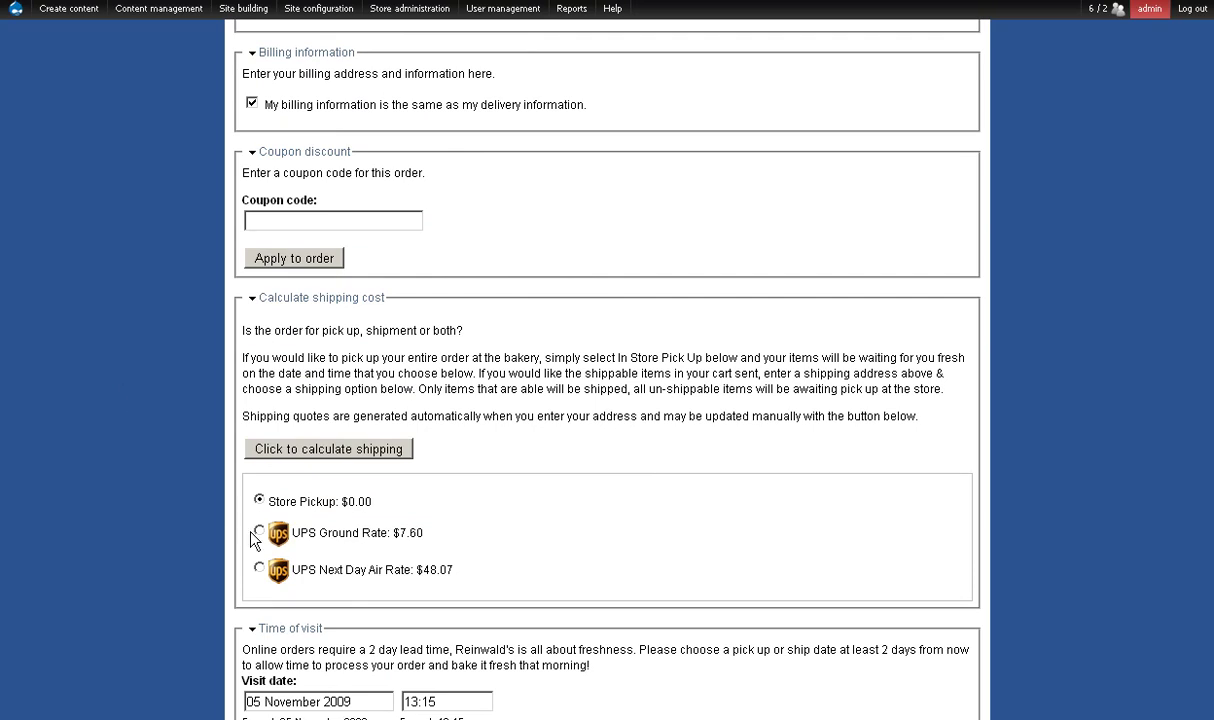
{"action": "scroll", "coordinate": [165, 524], "scroll_direction": "down", "scroll_amount": 2}
{"action": "scroll", "coordinate": [165, 524], "scroll_direction": "down", "scroll_amount": 1}
{"action": "scroll", "coordinate": [163, 521], "scroll_direction": "down", "scroll_amount": 2}
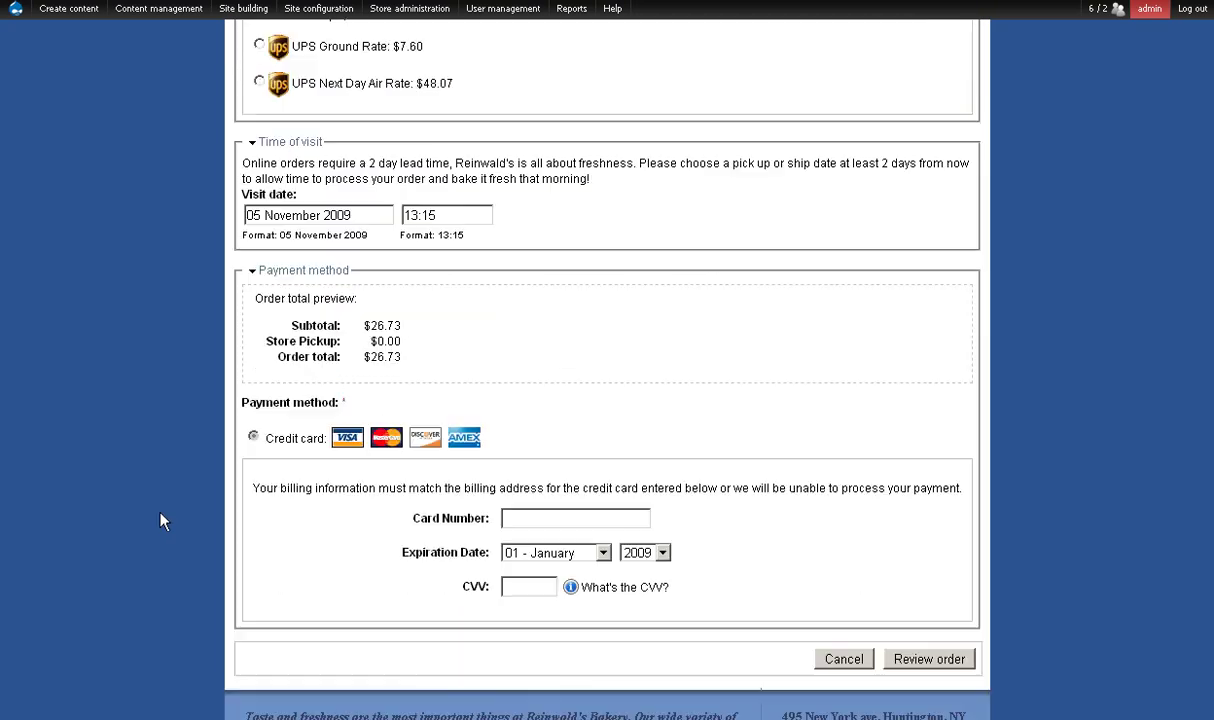
{"action": "scroll", "coordinate": [420, 385], "scroll_direction": "down", "scroll_amount": 2}
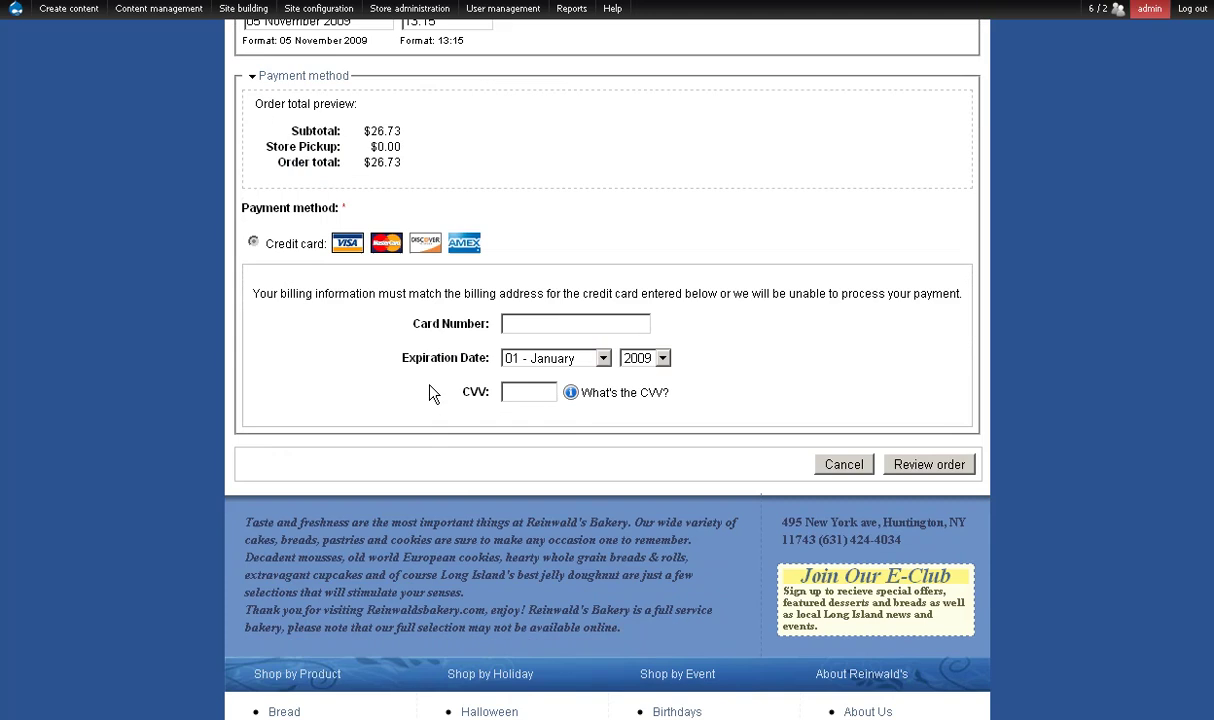
{"action": "scroll", "coordinate": [415, 420], "scroll_direction": "down", "scroll_amount": 2}
{"action": "scroll", "coordinate": [407, 445], "scroll_direction": "down", "scroll_amount": 1}
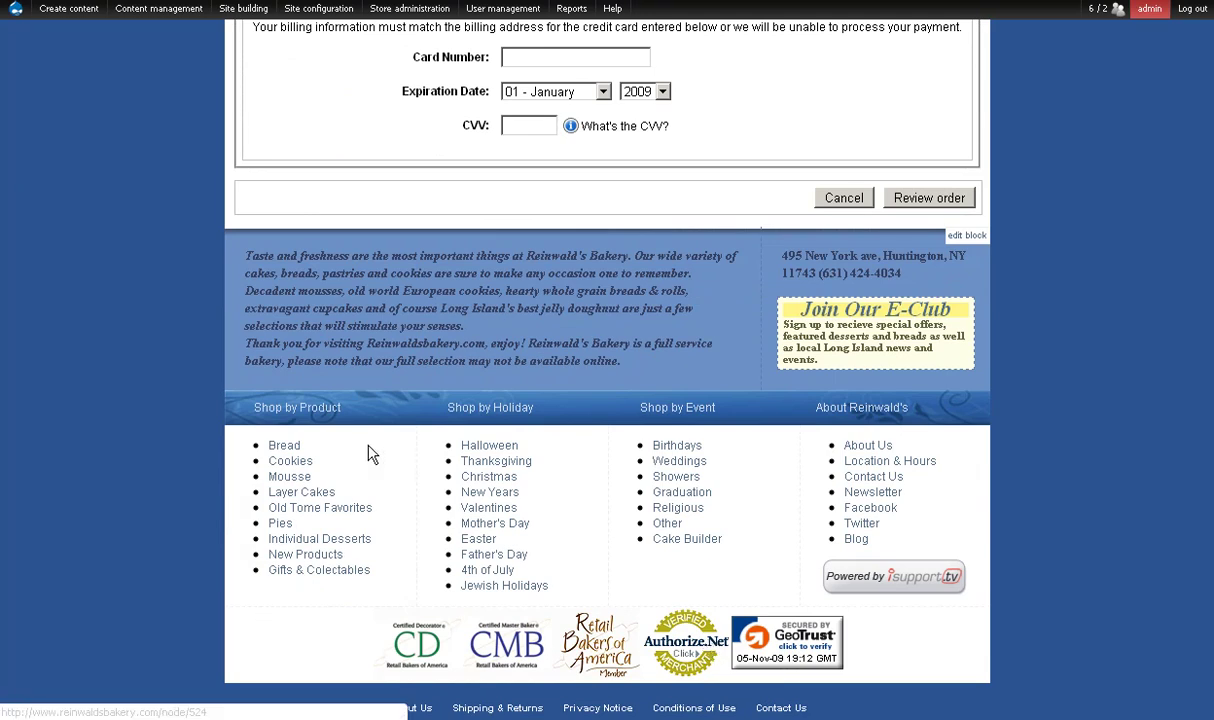
{"action": "scroll", "coordinate": [350, 430], "scroll_direction": "up", "scroll_amount": 2}
{"action": "scroll", "coordinate": [309, 444], "scroll_direction": "up", "scroll_amount": 3}
{"action": "scroll", "coordinate": [248, 421], "scroll_direction": "up", "scroll_amount": 4}
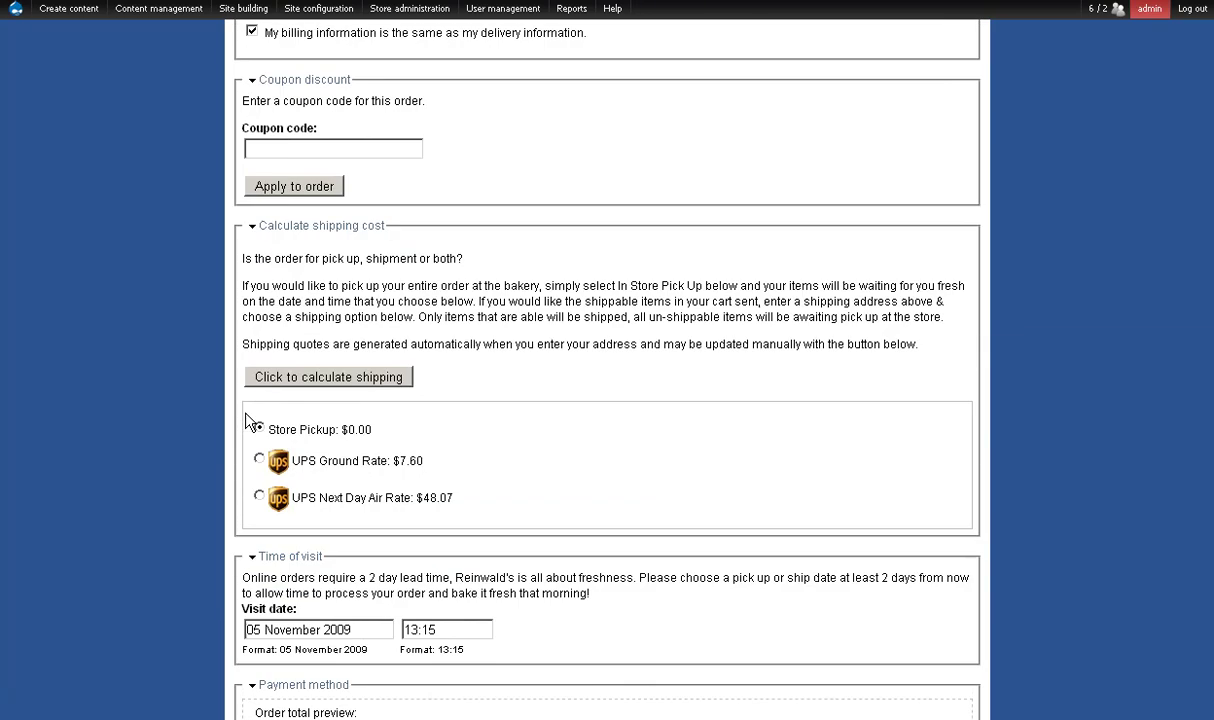
{"action": "scroll", "coordinate": [248, 421], "scroll_direction": "up", "scroll_amount": 1}
{"action": "scroll", "coordinate": [248, 421], "scroll_direction": "up", "scroll_amount": 2}
{"action": "scroll", "coordinate": [248, 421], "scroll_direction": "up", "scroll_amount": 3}
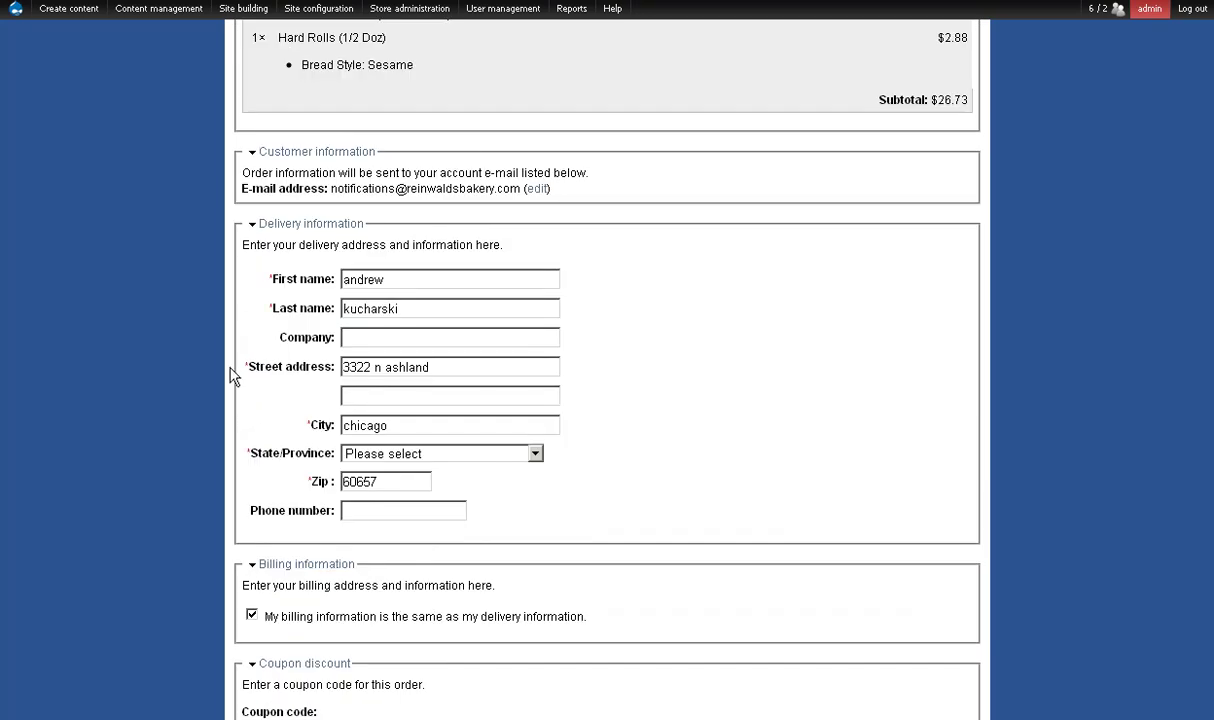
{"action": "scroll", "coordinate": [186, 328], "scroll_direction": "up", "scroll_amount": 4}
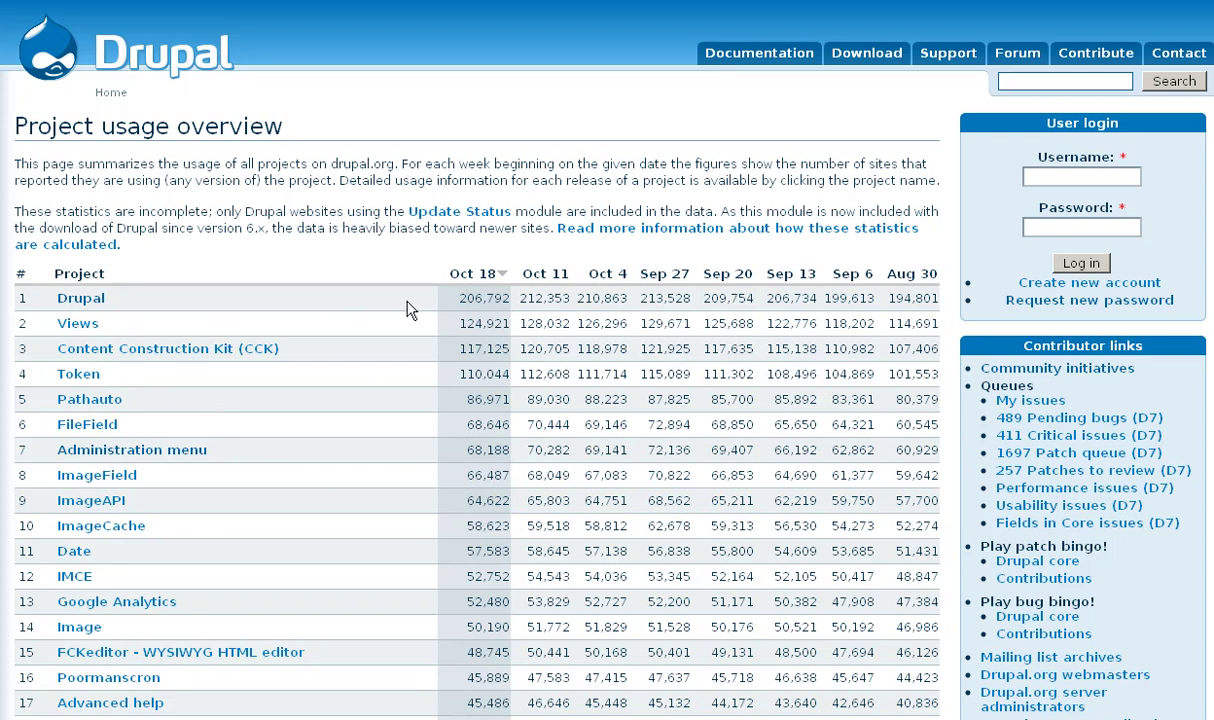
{"action": "scroll", "coordinate": [255, 306], "scroll_direction": "down", "scroll_amount": 5}
{"action": "scroll", "coordinate": [255, 306], "scroll_direction": "down", "scroll_amount": 4}
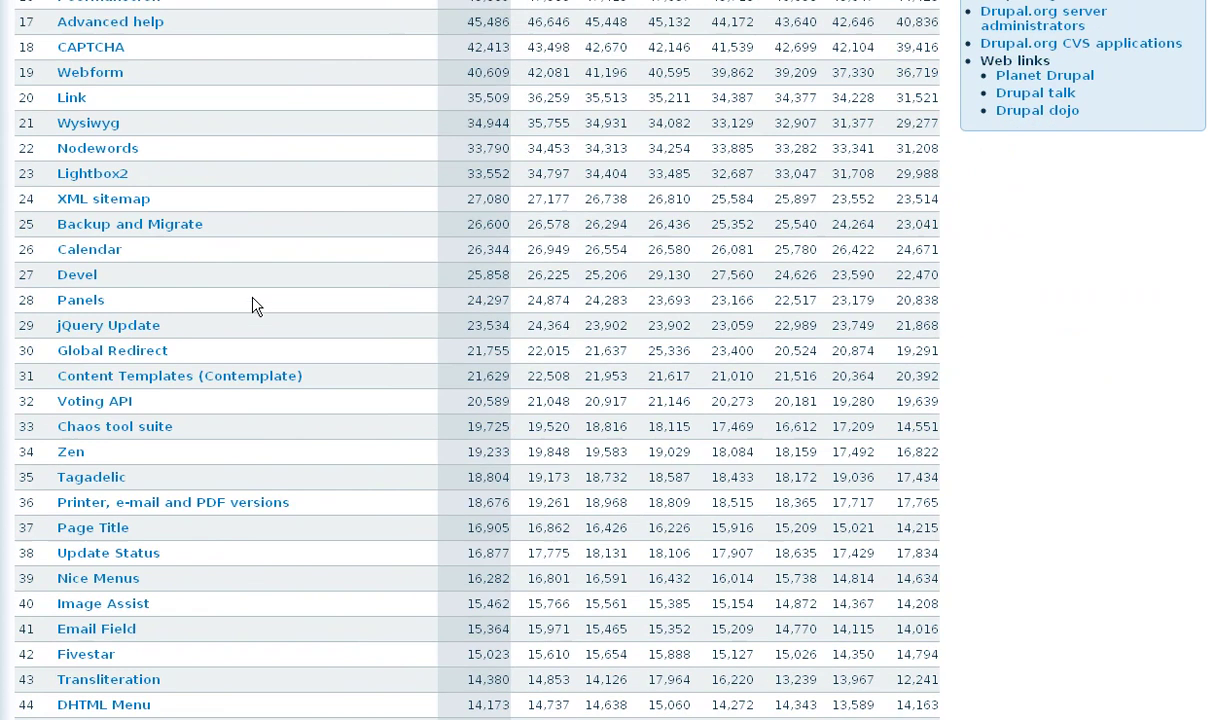
{"action": "scroll", "coordinate": [255, 306], "scroll_direction": "down", "scroll_amount": 1}
{"action": "scroll", "coordinate": [255, 306], "scroll_direction": "down", "scroll_amount": 1}
{"action": "scroll", "coordinate": [255, 306], "scroll_direction": "down", "scroll_amount": 5}
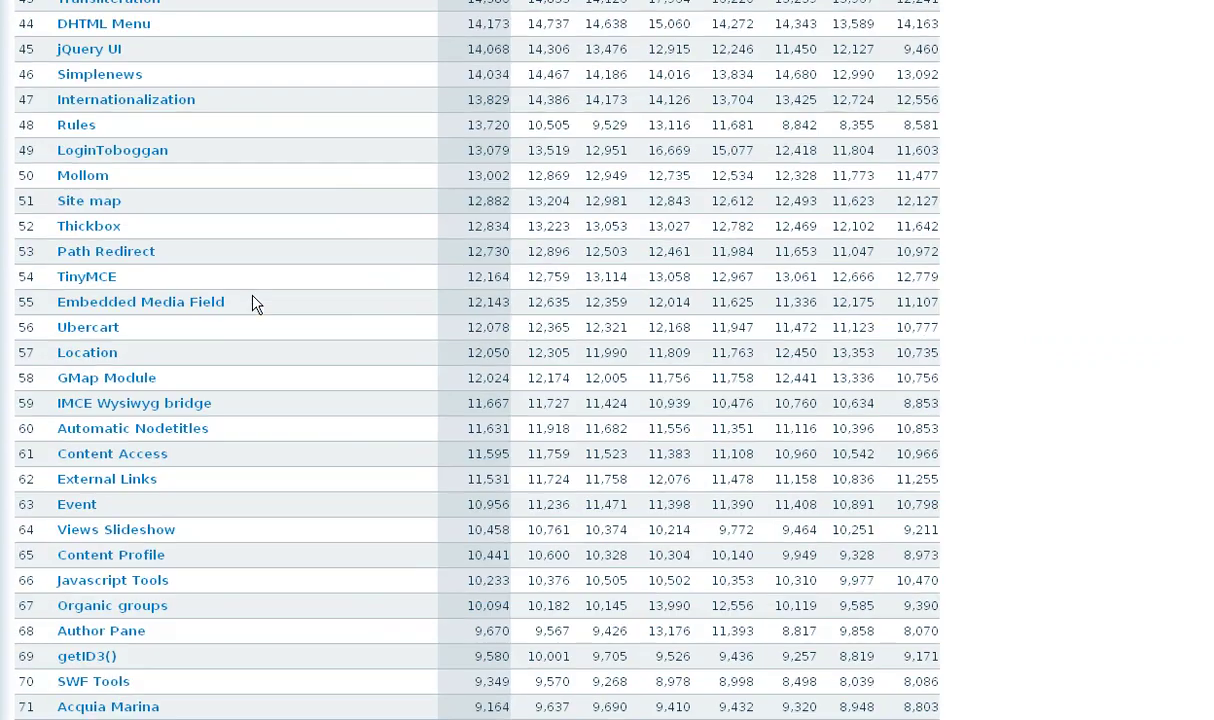
{"action": "scroll", "coordinate": [255, 306], "scroll_direction": "down", "scroll_amount": 4}
{"action": "scroll", "coordinate": [255, 306], "scroll_direction": "down", "scroll_amount": 4}
{"action": "scroll", "coordinate": [255, 306], "scroll_direction": "down", "scroll_amount": 7}
{"action": "scroll", "coordinate": [255, 306], "scroll_direction": "down", "scroll_amount": 5}
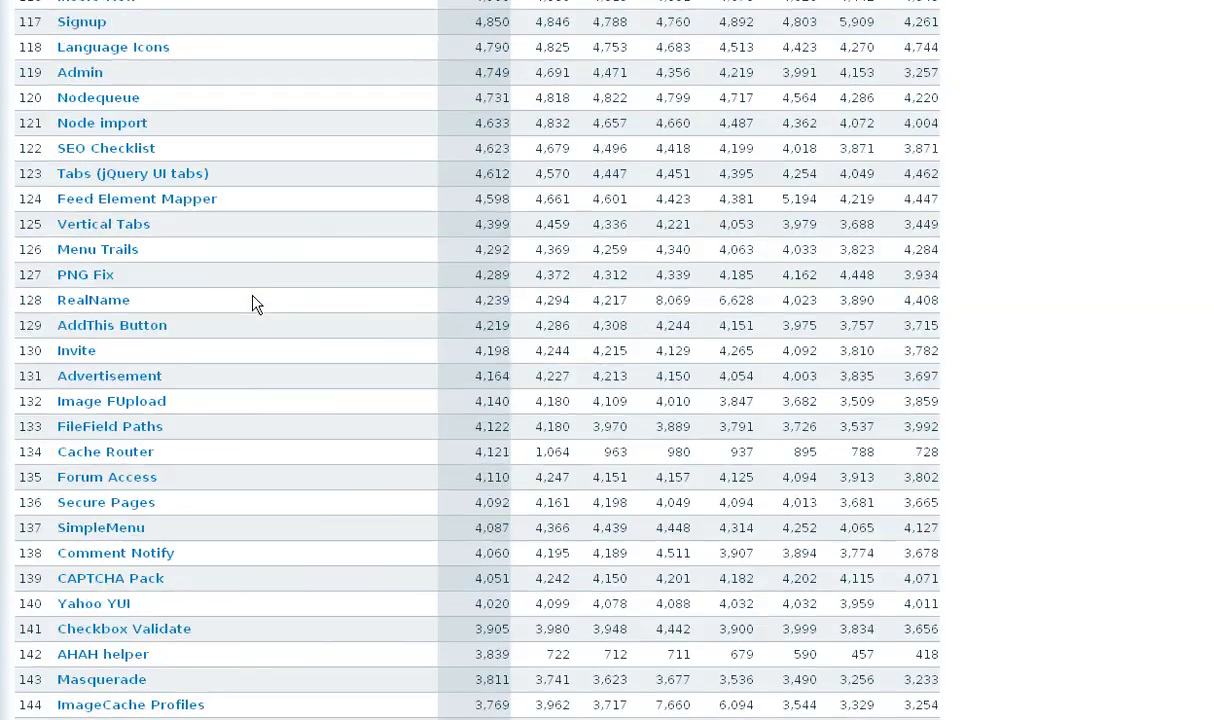
{"action": "scroll", "coordinate": [255, 306], "scroll_direction": "down", "scroll_amount": 7}
{"action": "scroll", "coordinate": [255, 306], "scroll_direction": "down", "scroll_amount": 6}
{"action": "scroll", "coordinate": [255, 306], "scroll_direction": "down", "scroll_amount": 8}
{"action": "scroll", "coordinate": [255, 305], "scroll_direction": "down", "scroll_amount": 8}
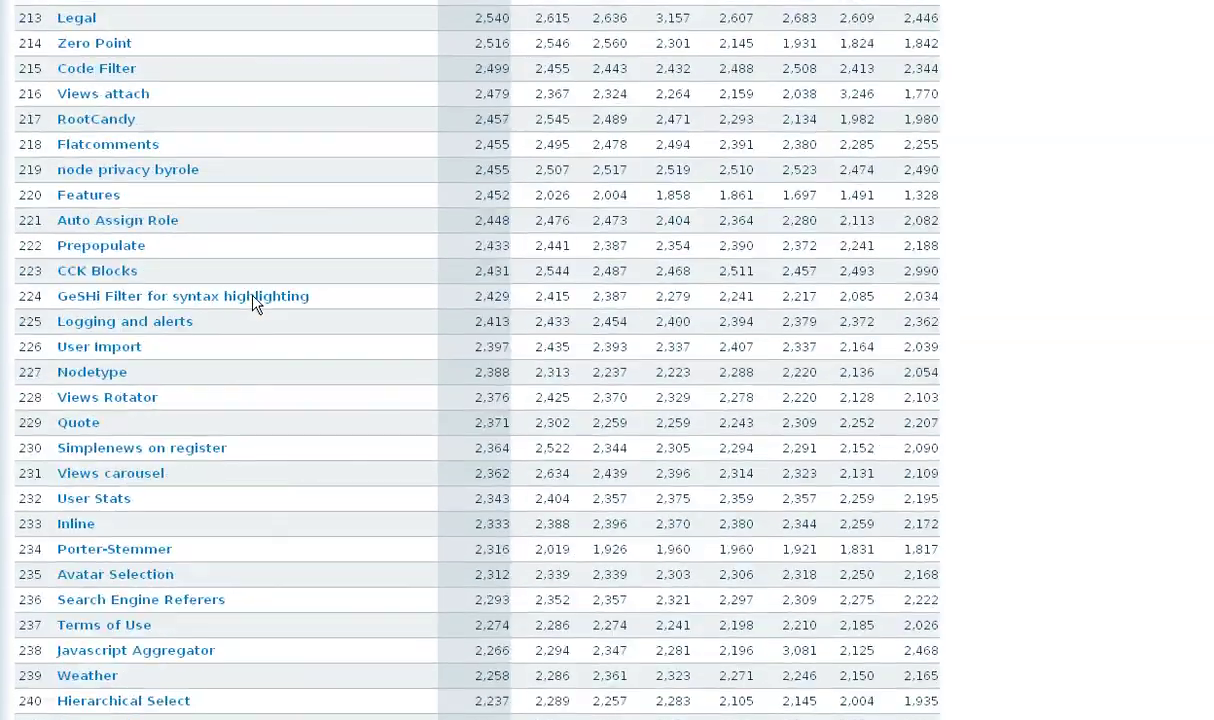
{"action": "scroll", "coordinate": [255, 305], "scroll_direction": "down", "scroll_amount": 8}
{"action": "scroll", "coordinate": [255, 305], "scroll_direction": "down", "scroll_amount": 5}
{"action": "scroll", "coordinate": [255, 305], "scroll_direction": "down", "scroll_amount": 8}
{"action": "scroll", "coordinate": [255, 305], "scroll_direction": "down", "scroll_amount": 6}
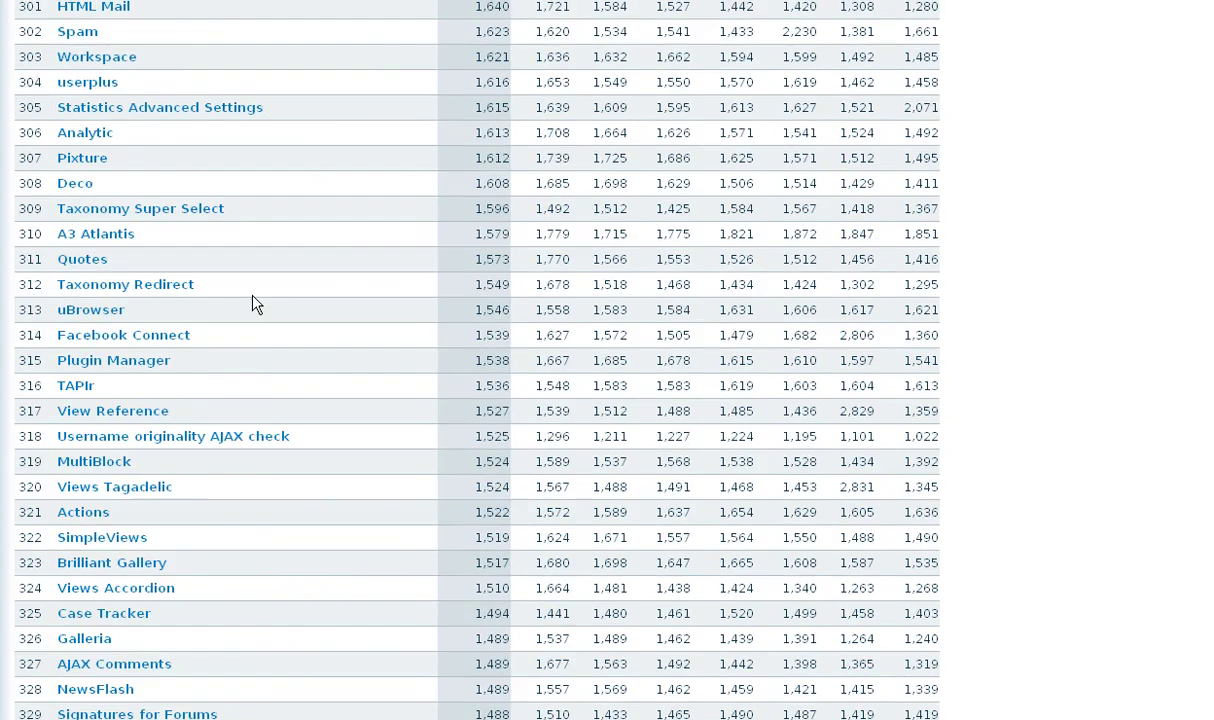
{"action": "scroll", "coordinate": [255, 305], "scroll_direction": "down", "scroll_amount": 7}
{"action": "scroll", "coordinate": [255, 305], "scroll_direction": "down", "scroll_amount": 12}
{"action": "scroll", "coordinate": [255, 305], "scroll_direction": "down", "scroll_amount": 5}
{"action": "scroll", "coordinate": [255, 305], "scroll_direction": "down", "scroll_amount": 12}
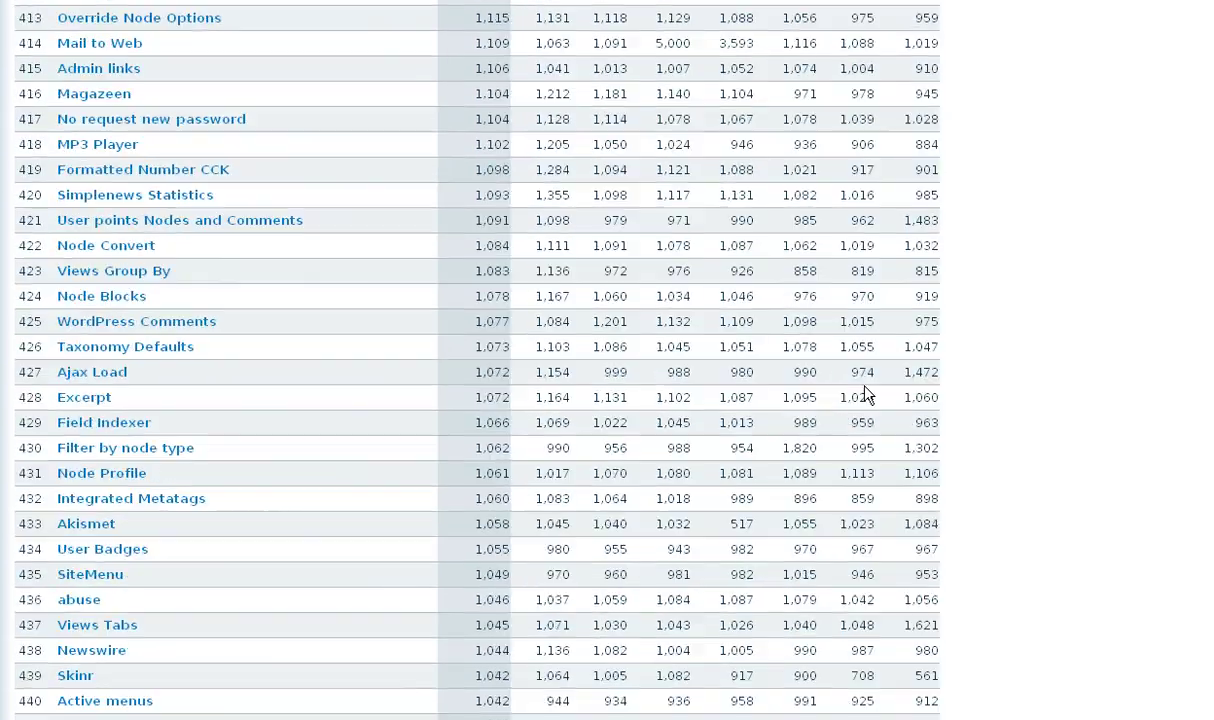
{"action": "scroll", "coordinate": [1049, 428], "scroll_direction": "down", "scroll_amount": 13}
{"action": "scroll", "coordinate": [1049, 428], "scroll_direction": "down", "scroll_amount": 12}
{"action": "scroll", "coordinate": [1051, 430], "scroll_direction": "down", "scroll_amount": 18}
{"action": "scroll", "coordinate": [1051, 430], "scroll_direction": "down", "scroll_amount": 10}
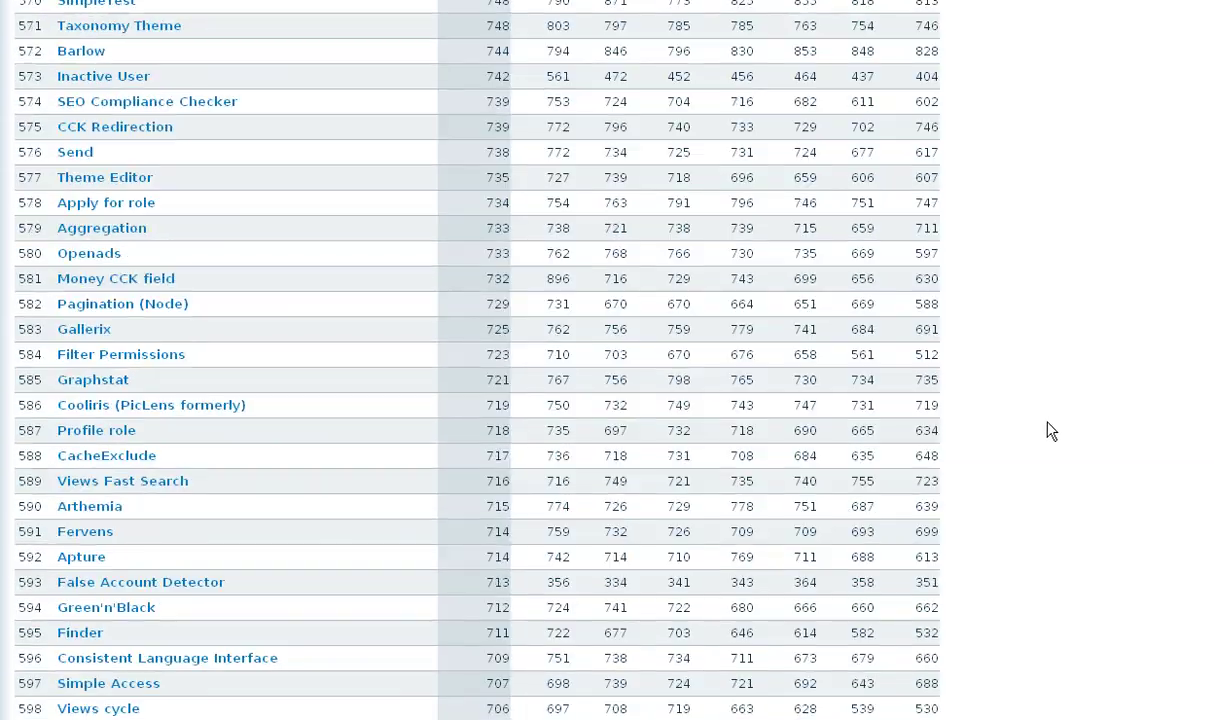
{"action": "scroll", "coordinate": [1051, 430], "scroll_direction": "down", "scroll_amount": 20}
{"action": "scroll", "coordinate": [1051, 430], "scroll_direction": "down", "scroll_amount": 9}
{"action": "scroll", "coordinate": [1051, 430], "scroll_direction": "down", "scroll_amount": 11}
{"action": "scroll", "coordinate": [1051, 430], "scroll_direction": "down", "scroll_amount": 17}
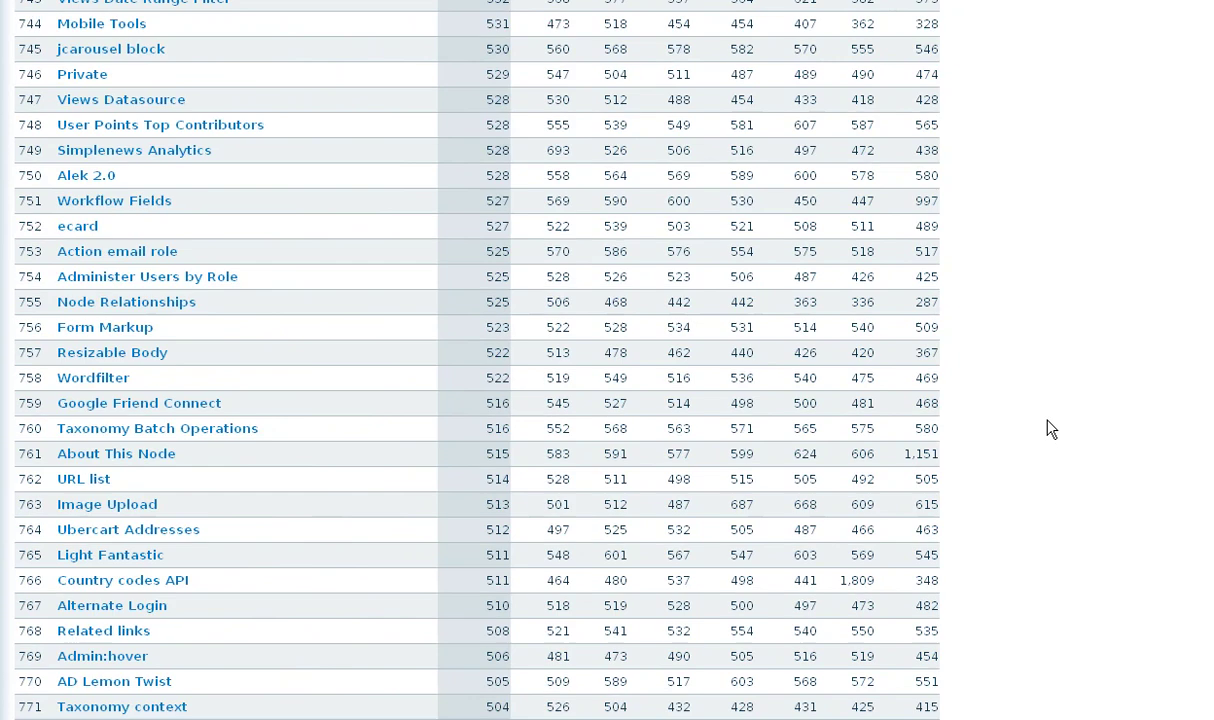
{"action": "scroll", "coordinate": [1051, 430], "scroll_direction": "down", "scroll_amount": 11}
{"action": "scroll", "coordinate": [1051, 430], "scroll_direction": "down", "scroll_amount": 10}
{"action": "scroll", "coordinate": [1051, 430], "scroll_direction": "down", "scroll_amount": 20}
{"action": "scroll", "coordinate": [1051, 430], "scroll_direction": "down", "scroll_amount": 11}
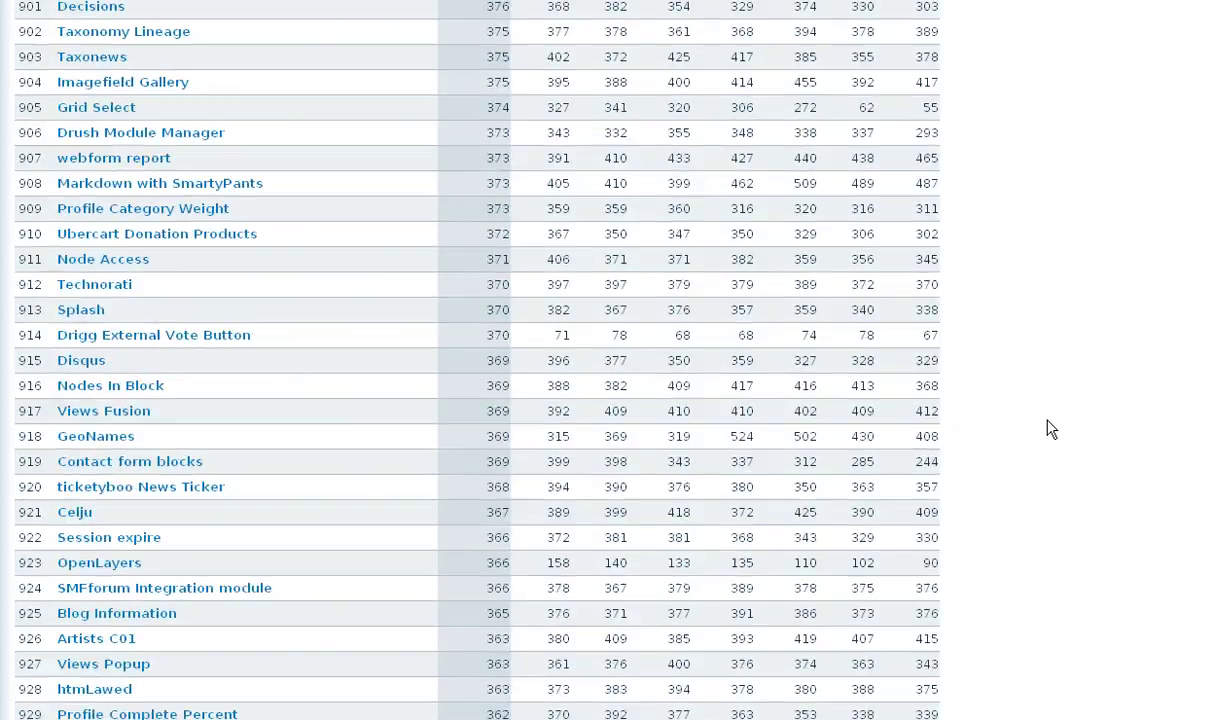
{"action": "scroll", "coordinate": [1051, 430], "scroll_direction": "down", "scroll_amount": 15}
{"action": "scroll", "coordinate": [1051, 430], "scroll_direction": "down", "scroll_amount": 18}
{"action": "scroll", "coordinate": [1051, 430], "scroll_direction": "down", "scroll_amount": 11}
{"action": "scroll", "coordinate": [1051, 430], "scroll_direction": "down", "scroll_amount": 10}
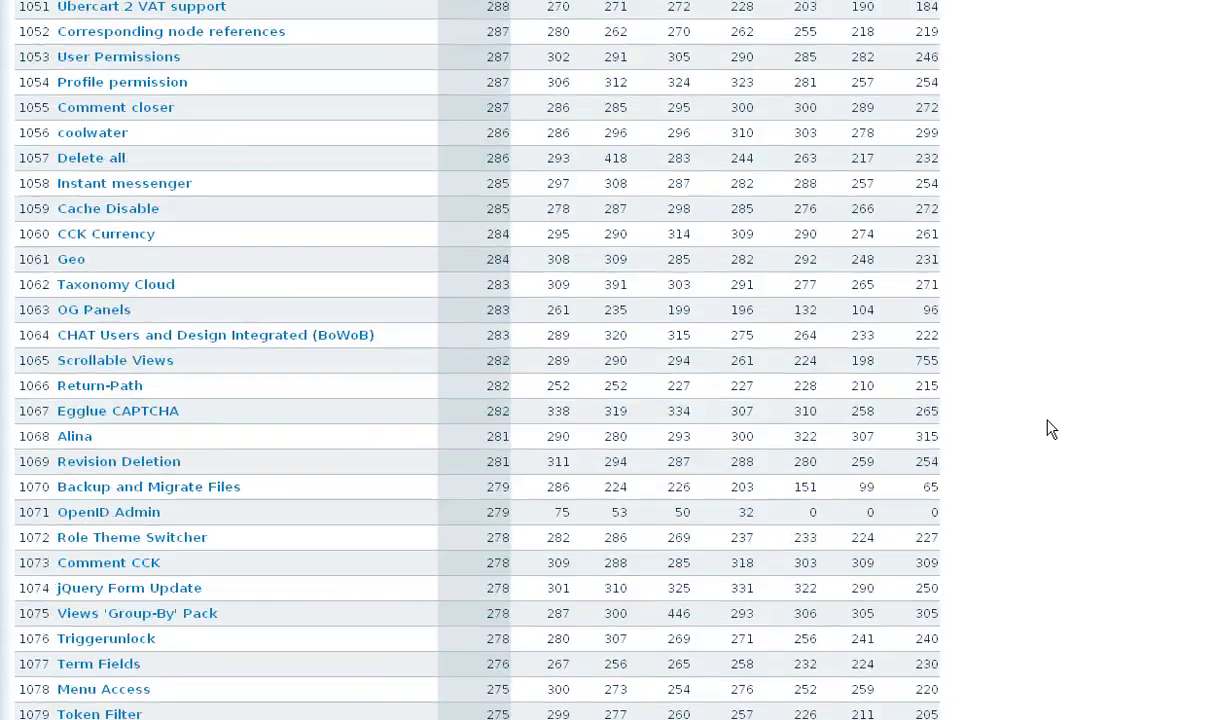
{"action": "scroll", "coordinate": [1051, 430], "scroll_direction": "down", "scroll_amount": 13}
{"action": "scroll", "coordinate": [1051, 430], "scroll_direction": "down", "scroll_amount": 17}
{"action": "scroll", "coordinate": [1049, 428], "scroll_direction": "down", "scroll_amount": 11}
{"action": "scroll", "coordinate": [1049, 428], "scroll_direction": "down", "scroll_amount": 10}
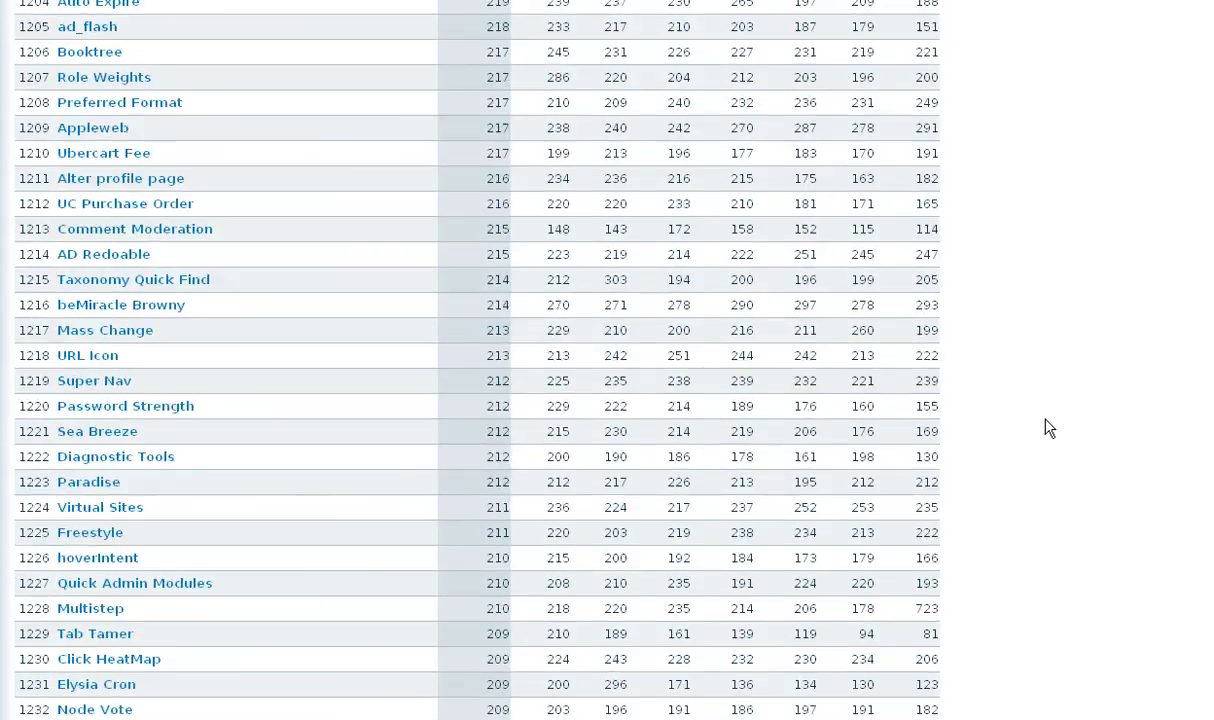
{"action": "scroll", "coordinate": [1049, 428], "scroll_direction": "down", "scroll_amount": 16}
{"action": "scroll", "coordinate": [1049, 428], "scroll_direction": "down", "scroll_amount": 14}
{"action": "scroll", "coordinate": [1049, 428], "scroll_direction": "down", "scroll_amount": 9}
{"action": "scroll", "coordinate": [1049, 428], "scroll_direction": "down", "scroll_amount": 11}
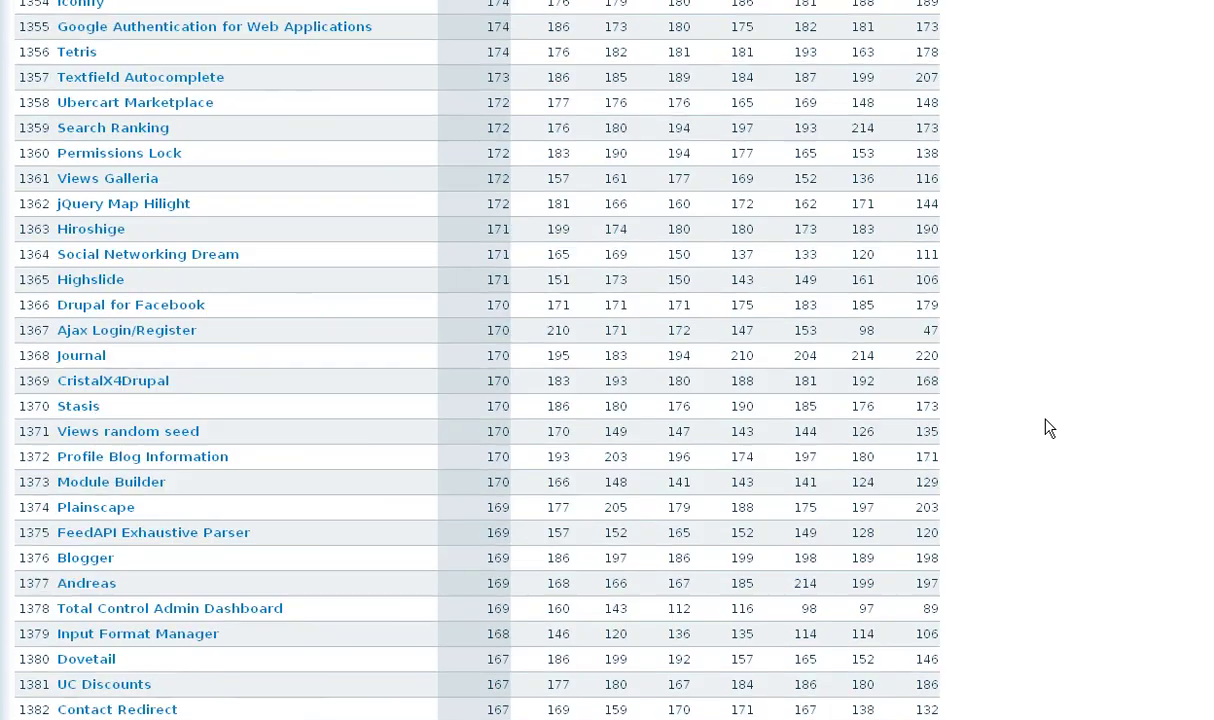
{"action": "scroll", "coordinate": [1049, 428], "scroll_direction": "down", "scroll_amount": 9}
{"action": "scroll", "coordinate": [1049, 428], "scroll_direction": "down", "scroll_amount": 18}
{"action": "scroll", "coordinate": [1049, 428], "scroll_direction": "down", "scroll_amount": 11}
{"action": "scroll", "coordinate": [1049, 428], "scroll_direction": "down", "scroll_amount": 10}
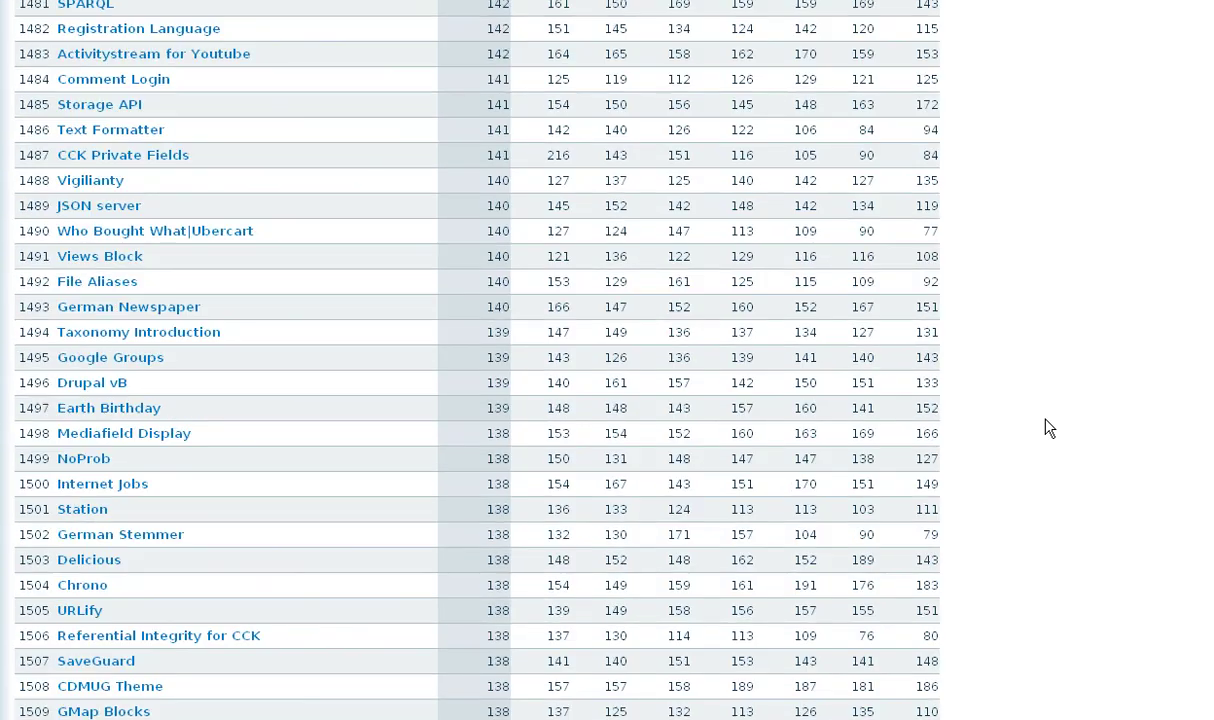
{"action": "scroll", "coordinate": [1049, 428], "scroll_direction": "down", "scroll_amount": 10}
{"action": "scroll", "coordinate": [1049, 428], "scroll_direction": "down", "scroll_amount": 10}
{"action": "scroll", "coordinate": [1049, 428], "scroll_direction": "down", "scroll_amount": 18}
{"action": "scroll", "coordinate": [1049, 428], "scroll_direction": "down", "scroll_amount": 10}
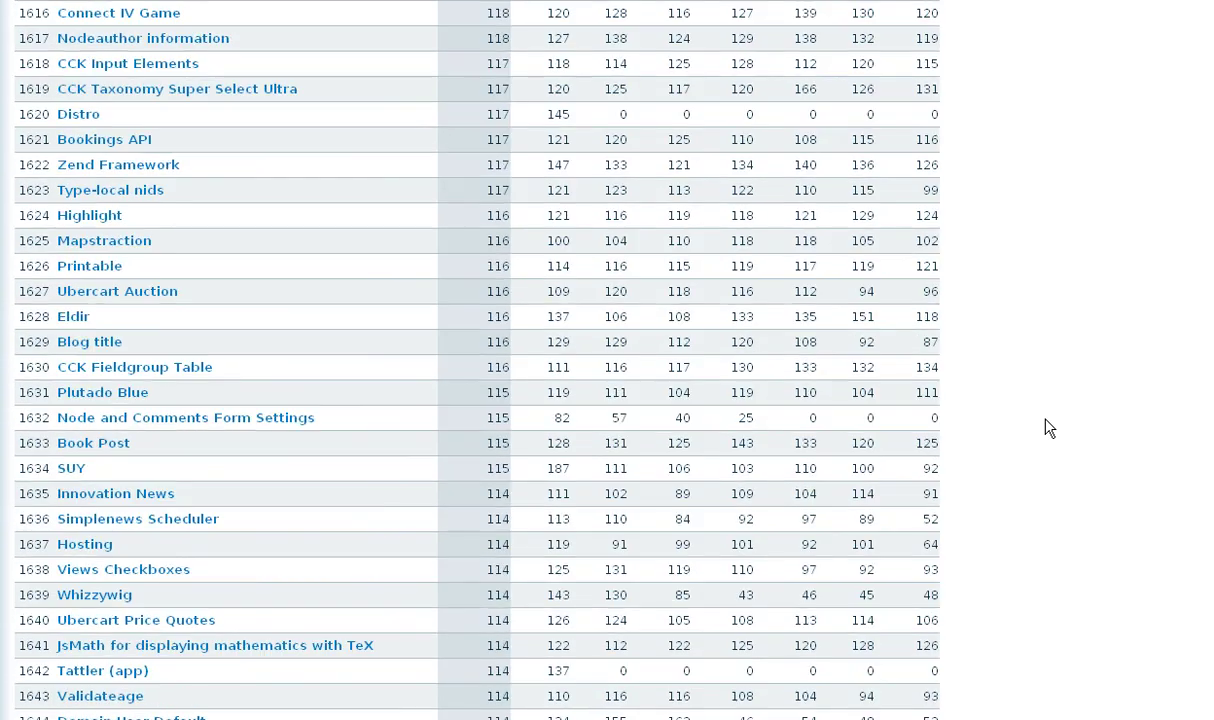
{"action": "scroll", "coordinate": [1049, 428], "scroll_direction": "down", "scroll_amount": 11}
{"action": "scroll", "coordinate": [1049, 428], "scroll_direction": "down", "scroll_amount": 17}
{"action": "scroll", "coordinate": [1049, 428], "scroll_direction": "down", "scroll_amount": 12}
{"action": "scroll", "coordinate": [1049, 428], "scroll_direction": "down", "scroll_amount": 14}
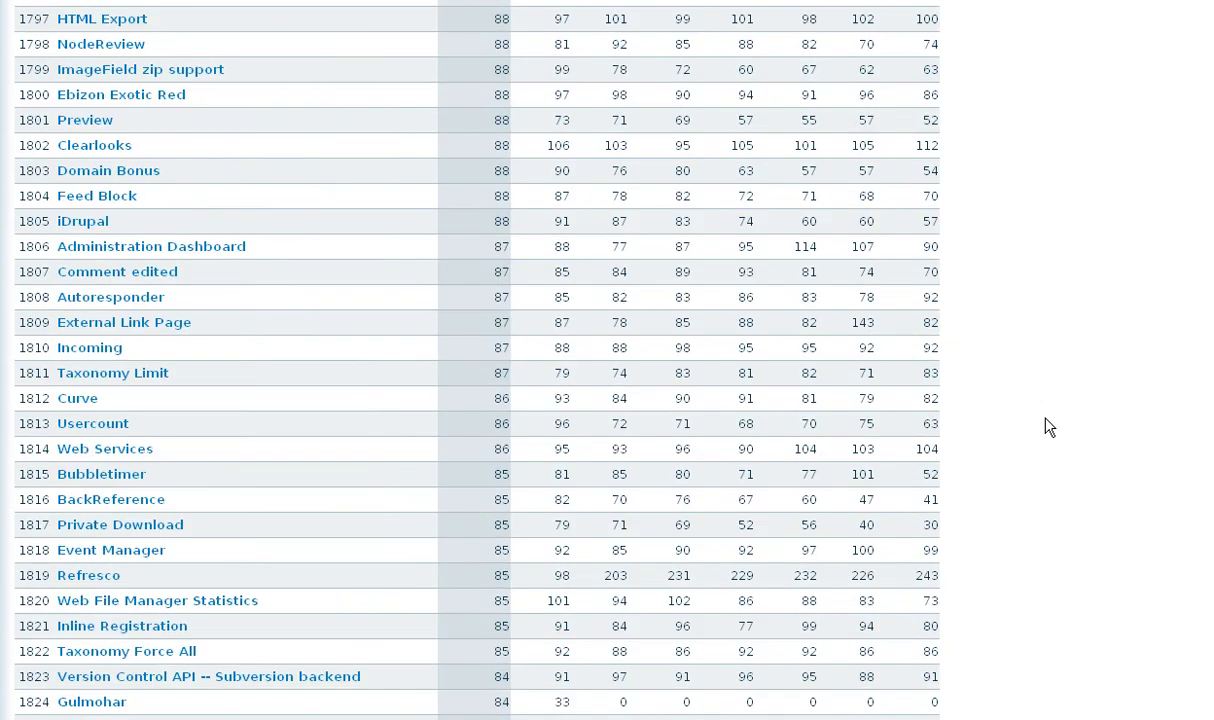
{"action": "scroll", "coordinate": [1049, 428], "scroll_direction": "down", "scroll_amount": 13}
{"action": "scroll", "coordinate": [1049, 428], "scroll_direction": "down", "scroll_amount": 8}
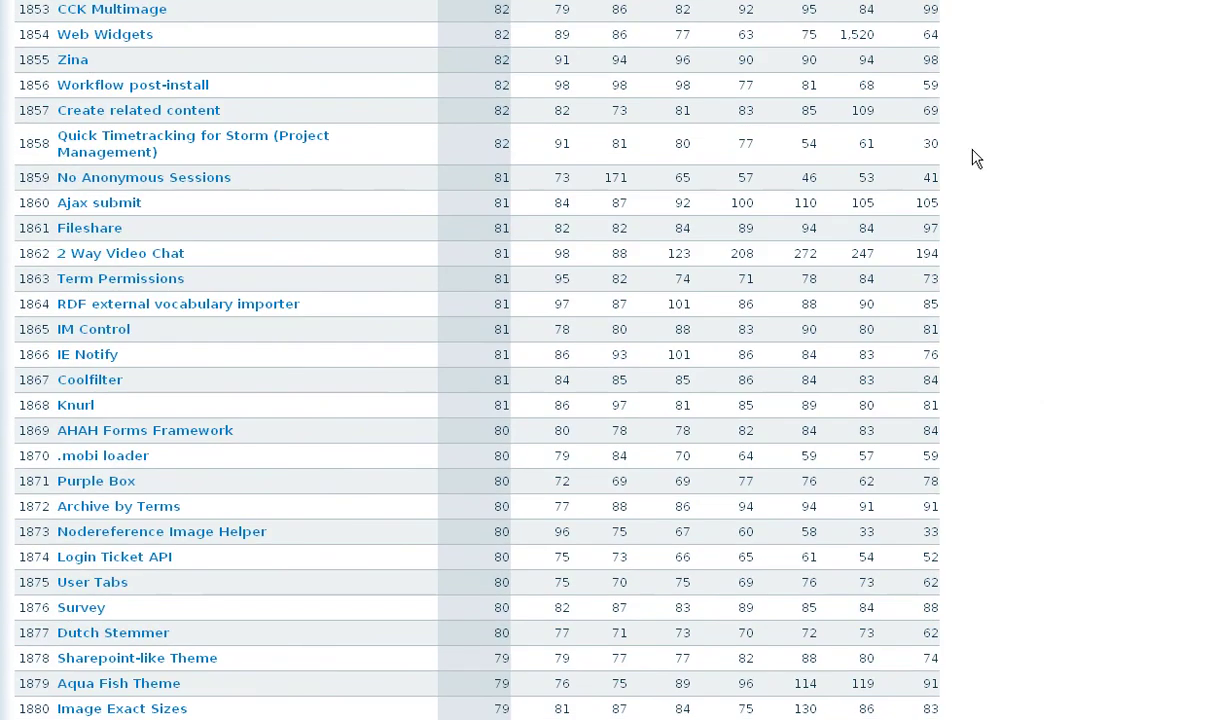
{"action": "scroll", "coordinate": [978, 452], "scroll_direction": "down", "scroll_amount": 2}
{"action": "scroll", "coordinate": [978, 452], "scroll_direction": "down", "scroll_amount": 8}
{"action": "scroll", "coordinate": [978, 452], "scroll_direction": "down", "scroll_amount": 10}
{"action": "scroll", "coordinate": [980, 450], "scroll_direction": "down", "scroll_amount": 8}
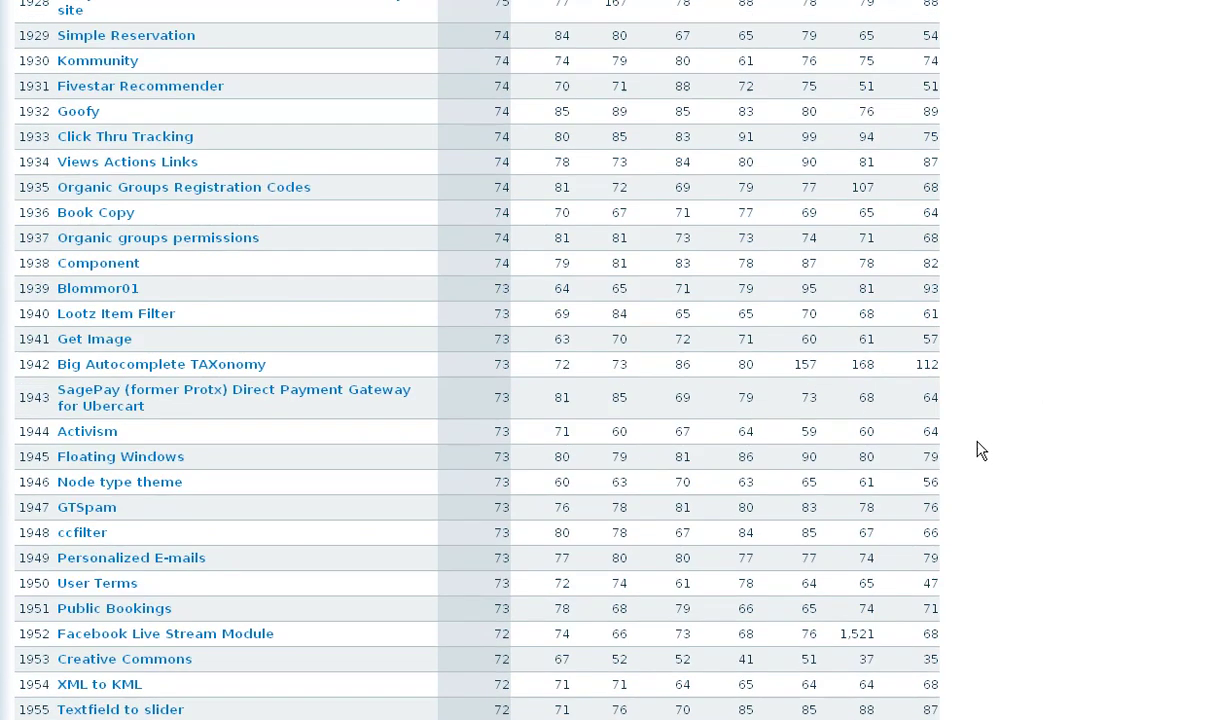